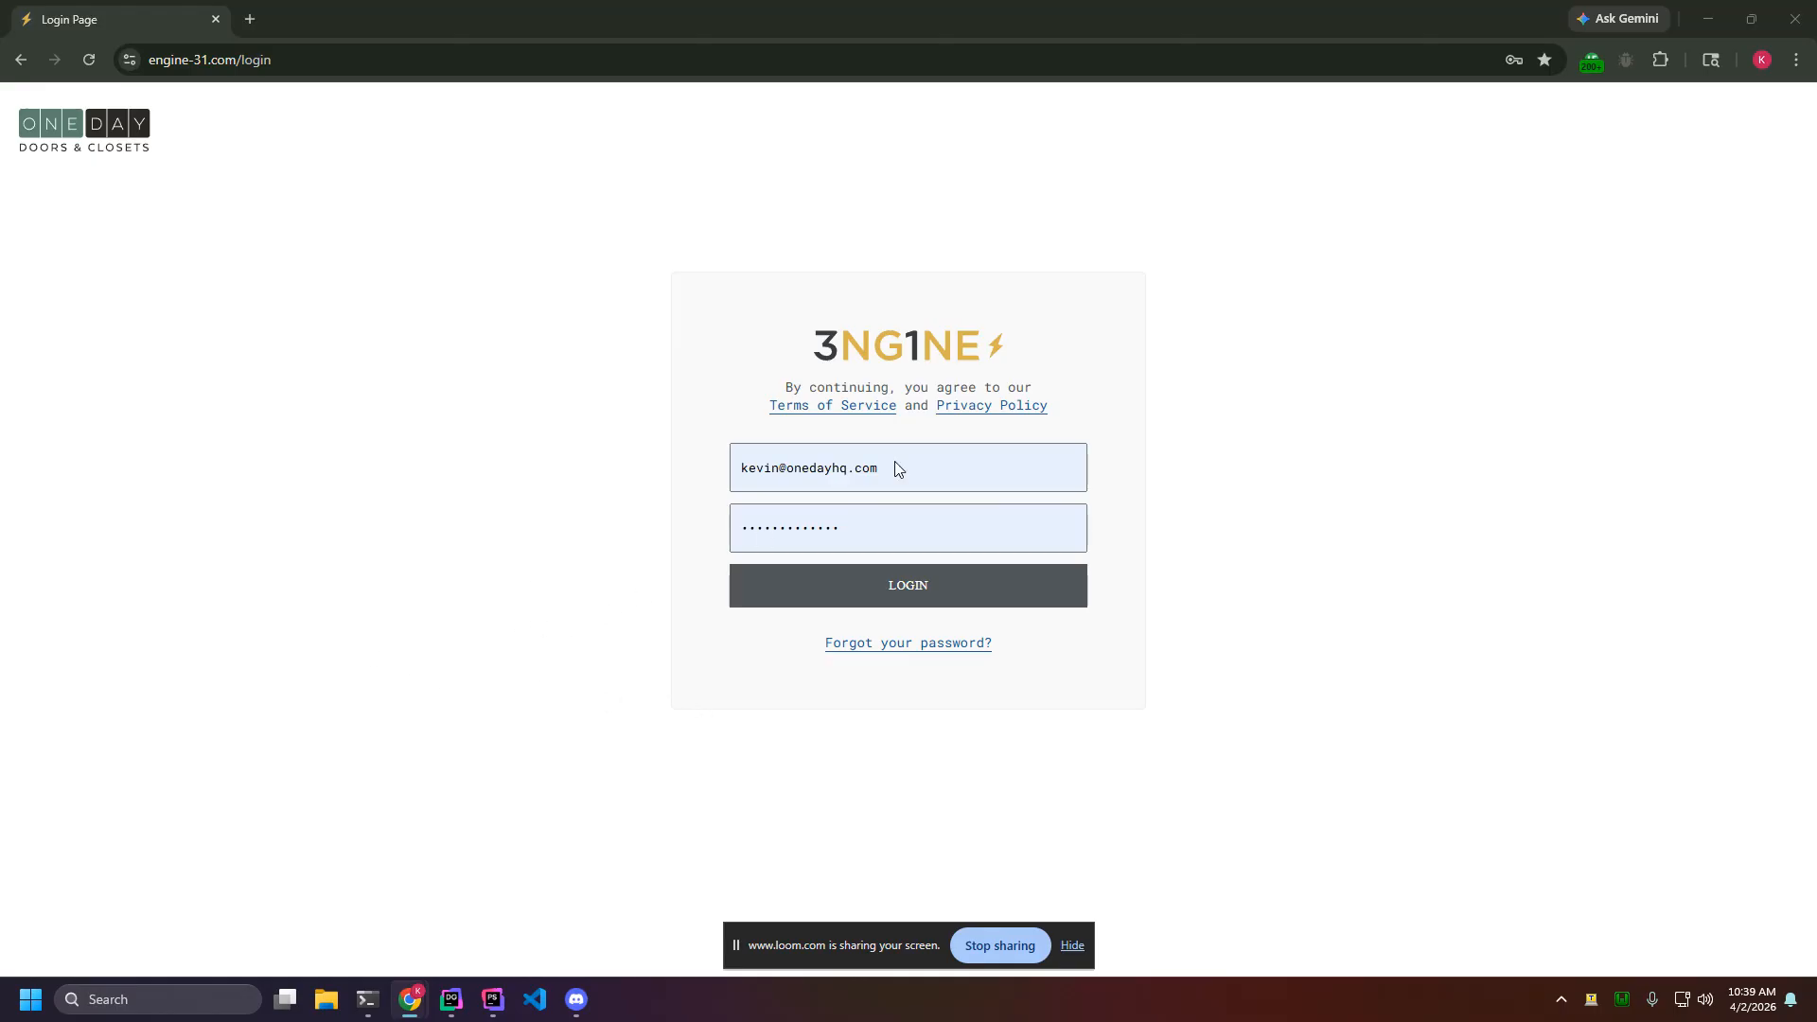
# Log in with the prefilled credentials and open the CRM's Calendar Feeds page
pyautogui.click(910, 589)
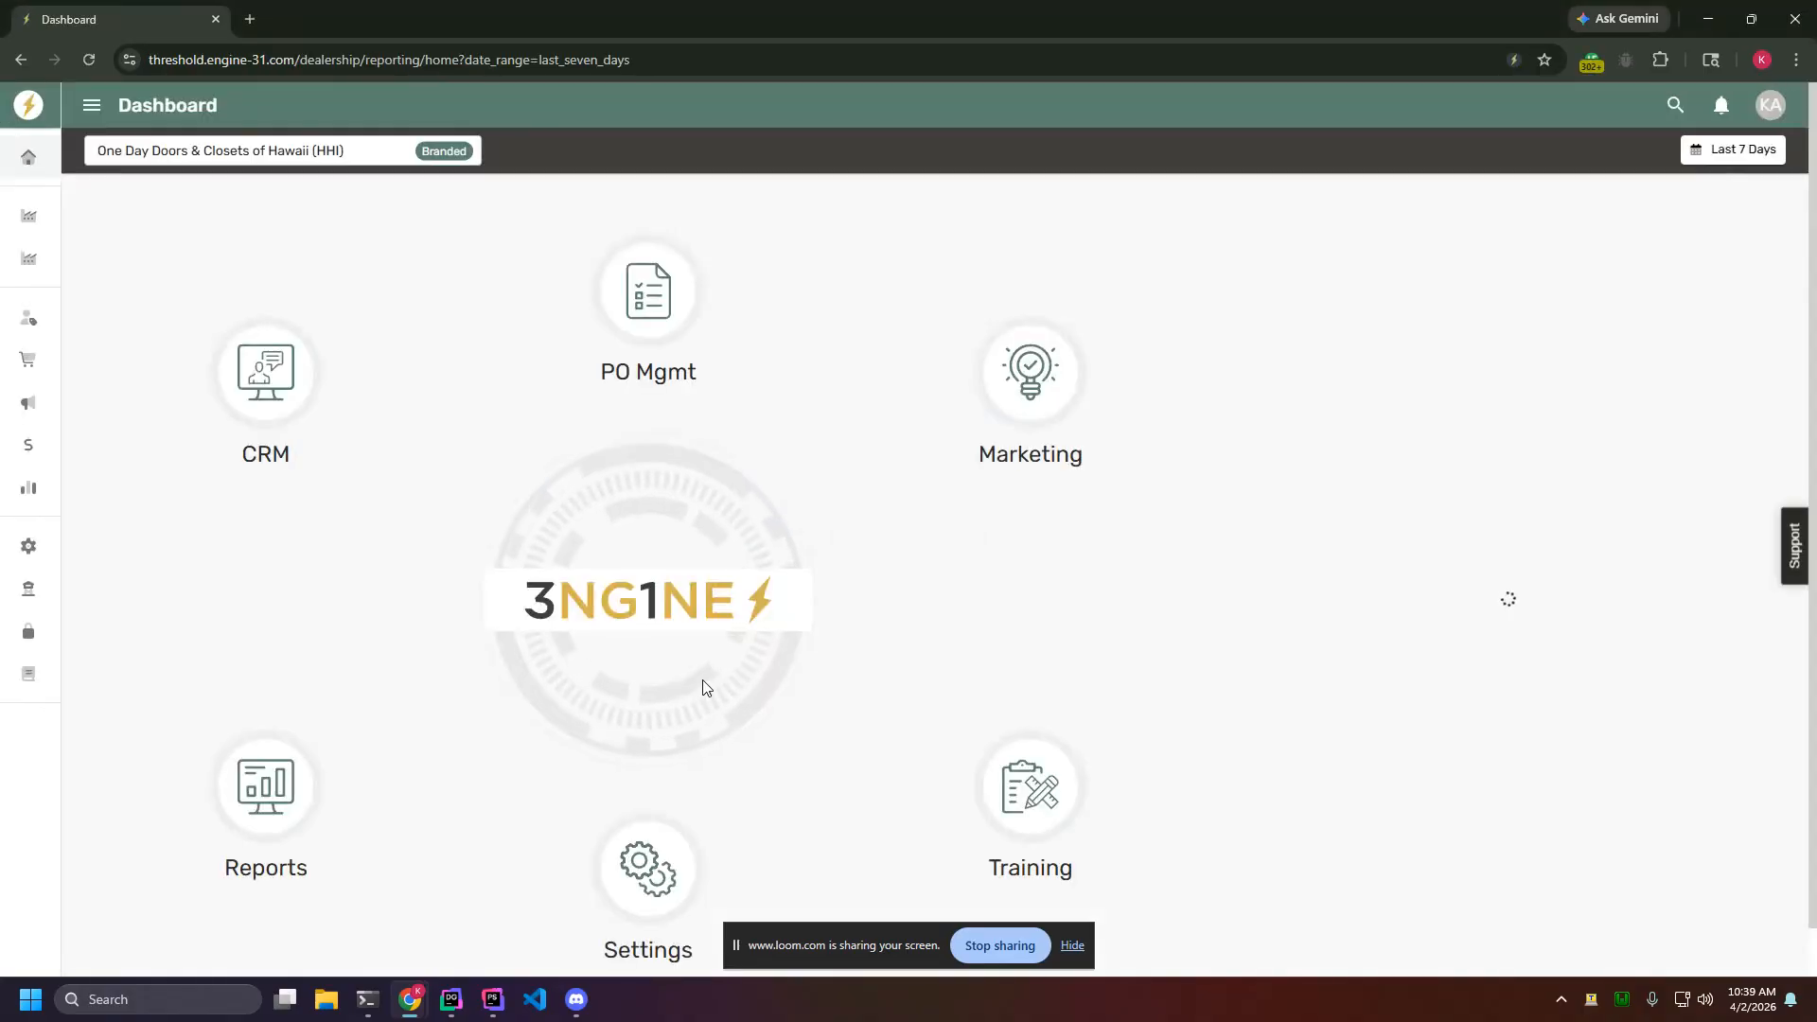
pyautogui.click(28, 317)
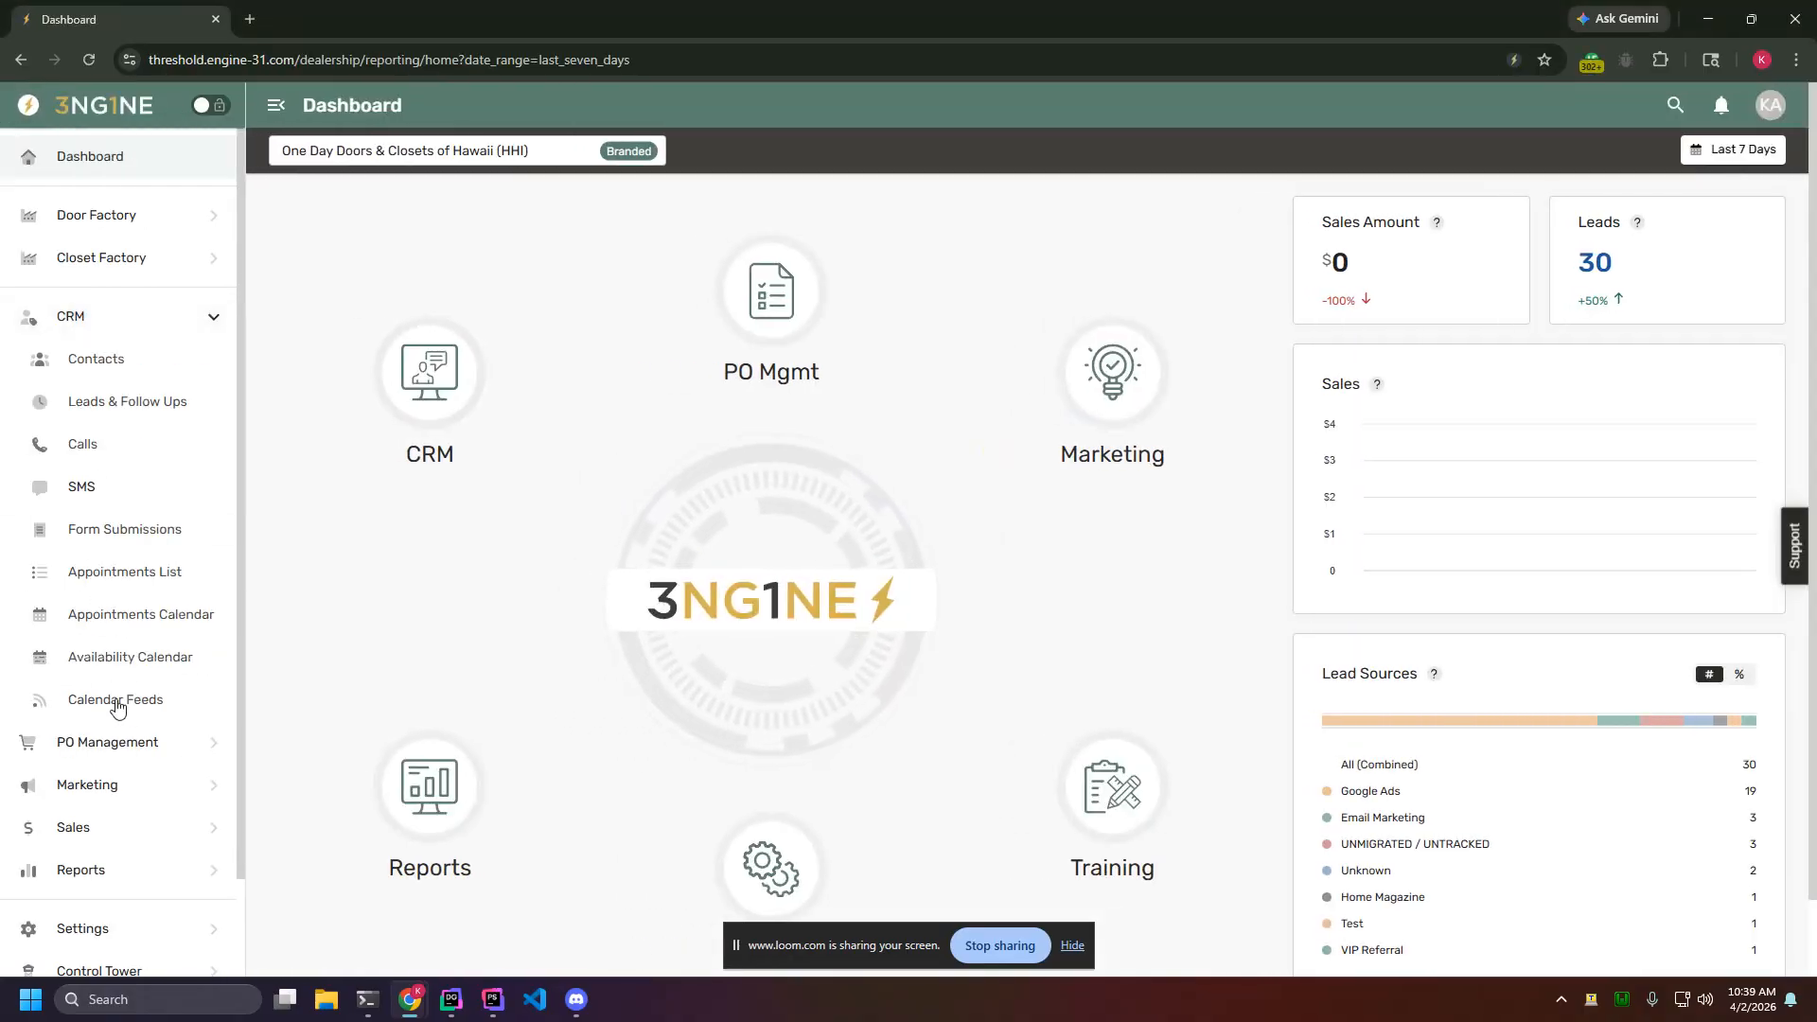
pyautogui.click(119, 702)
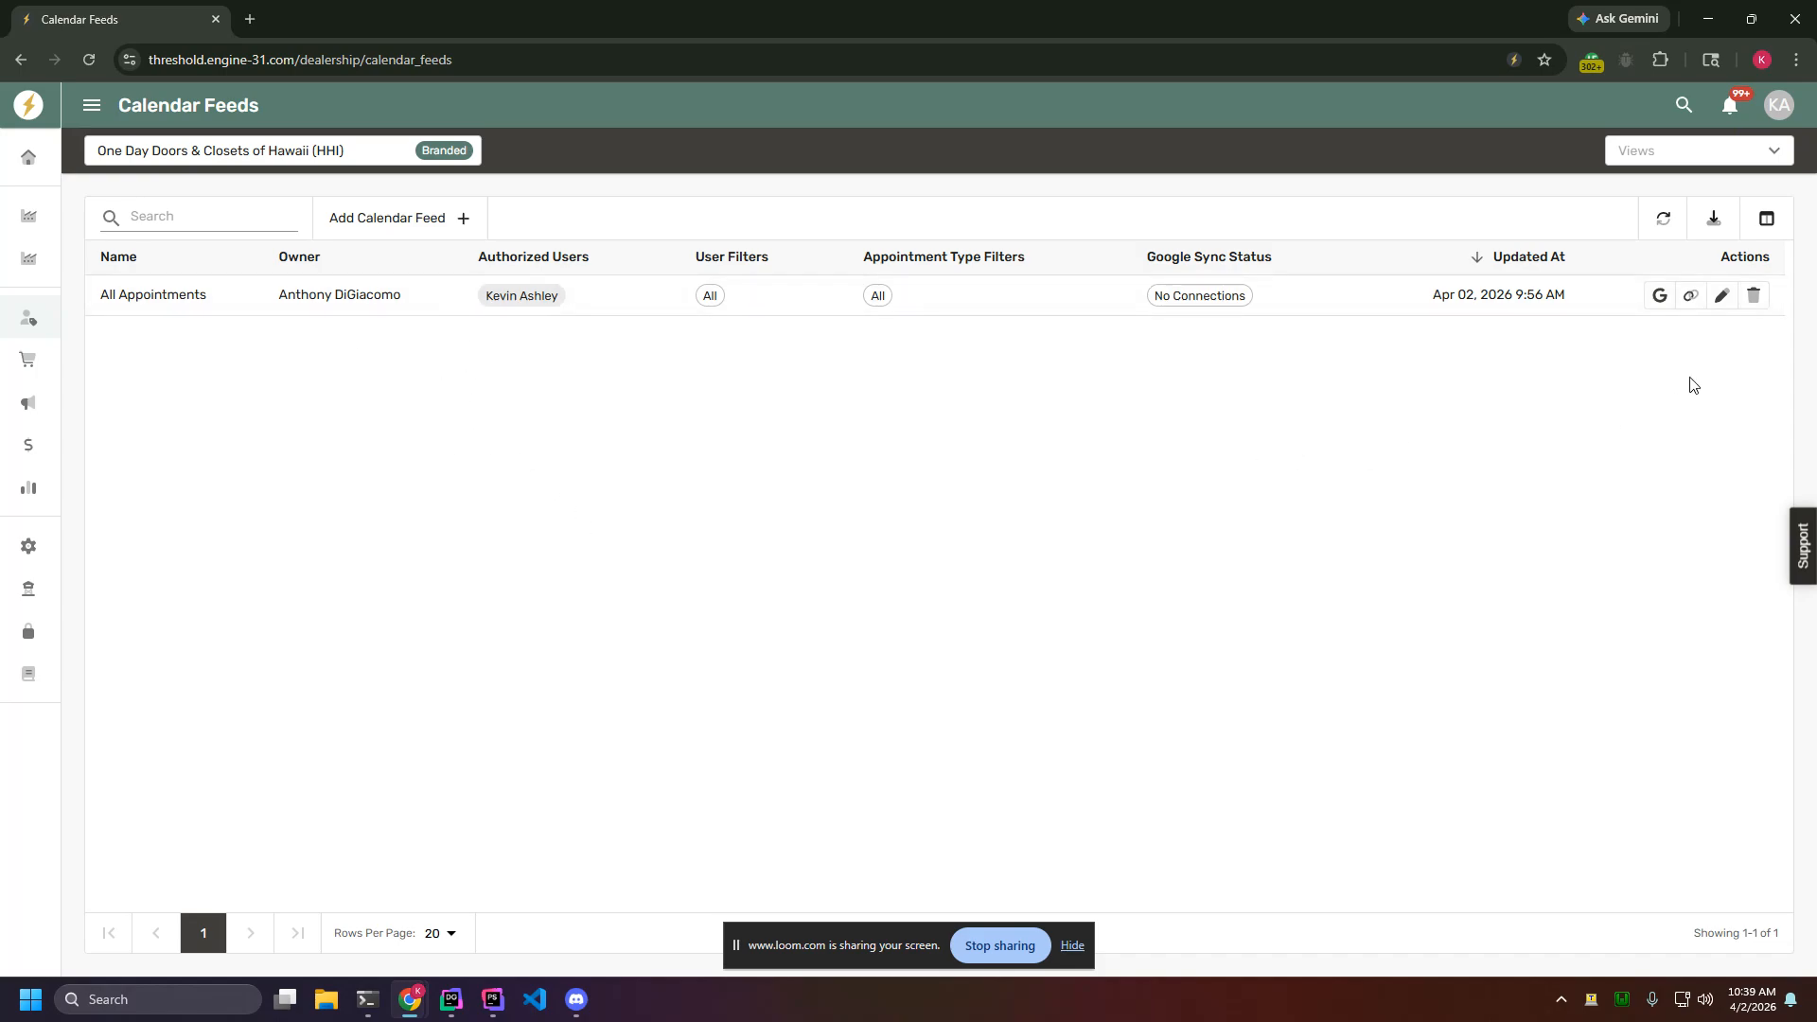
# Review the ICS subscription link and calendar client recommendations for the All Appointments feed, leaving it unsubscribed
pyautogui.click(1690, 295)
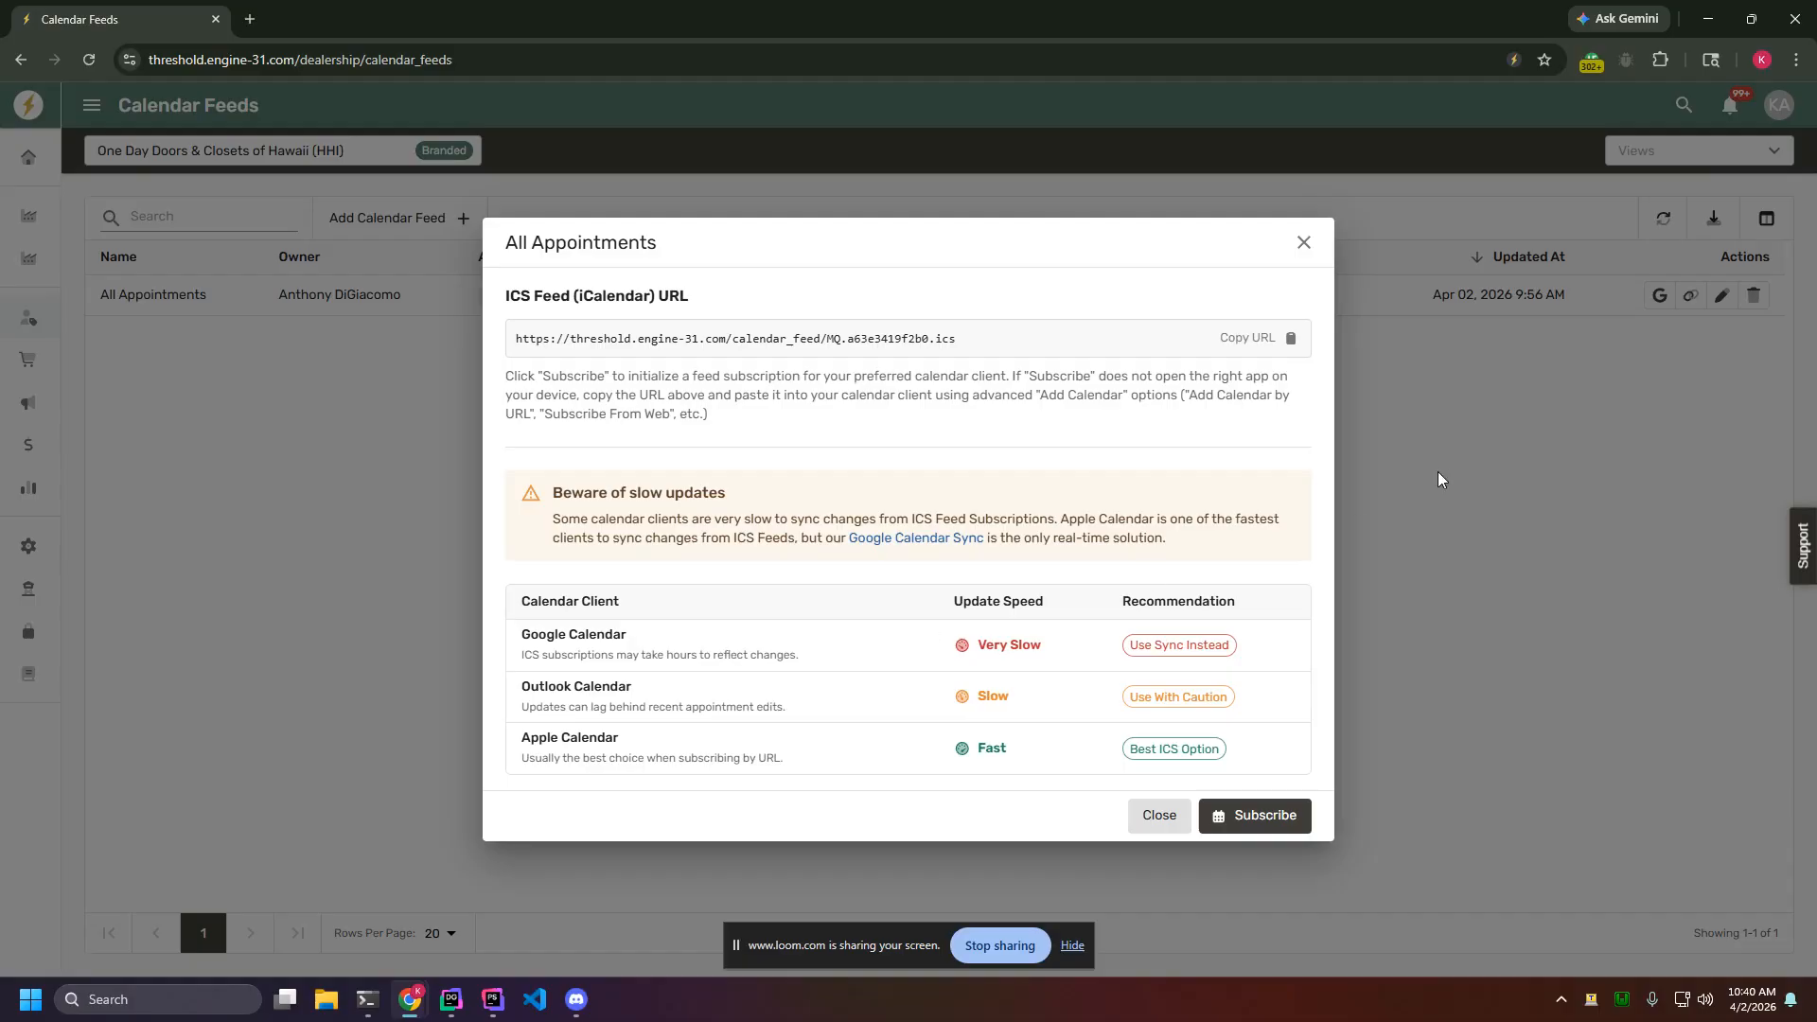
pyautogui.click(1618, 340)
# Start a Google Calendar connection for the All Appointments feed and sign in with the work Google account, proceeding past the unverified-app warning
pyautogui.click(1659, 295)
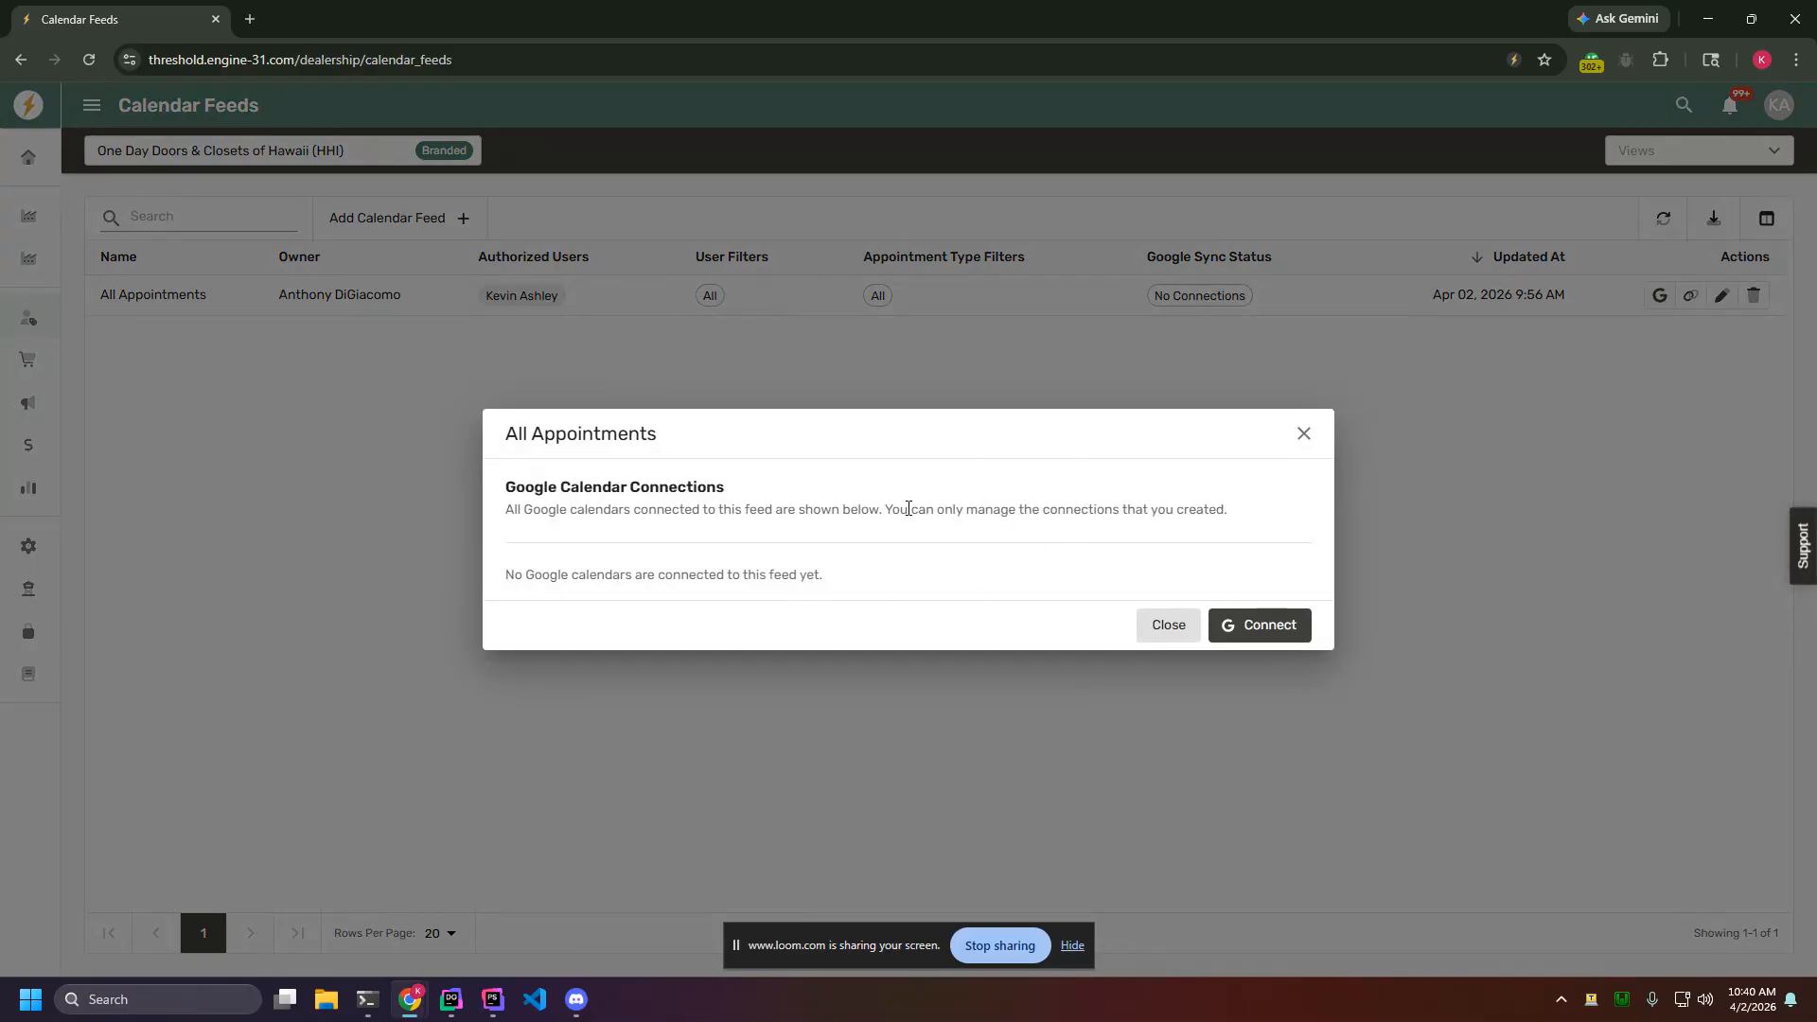
pyautogui.click(1271, 627)
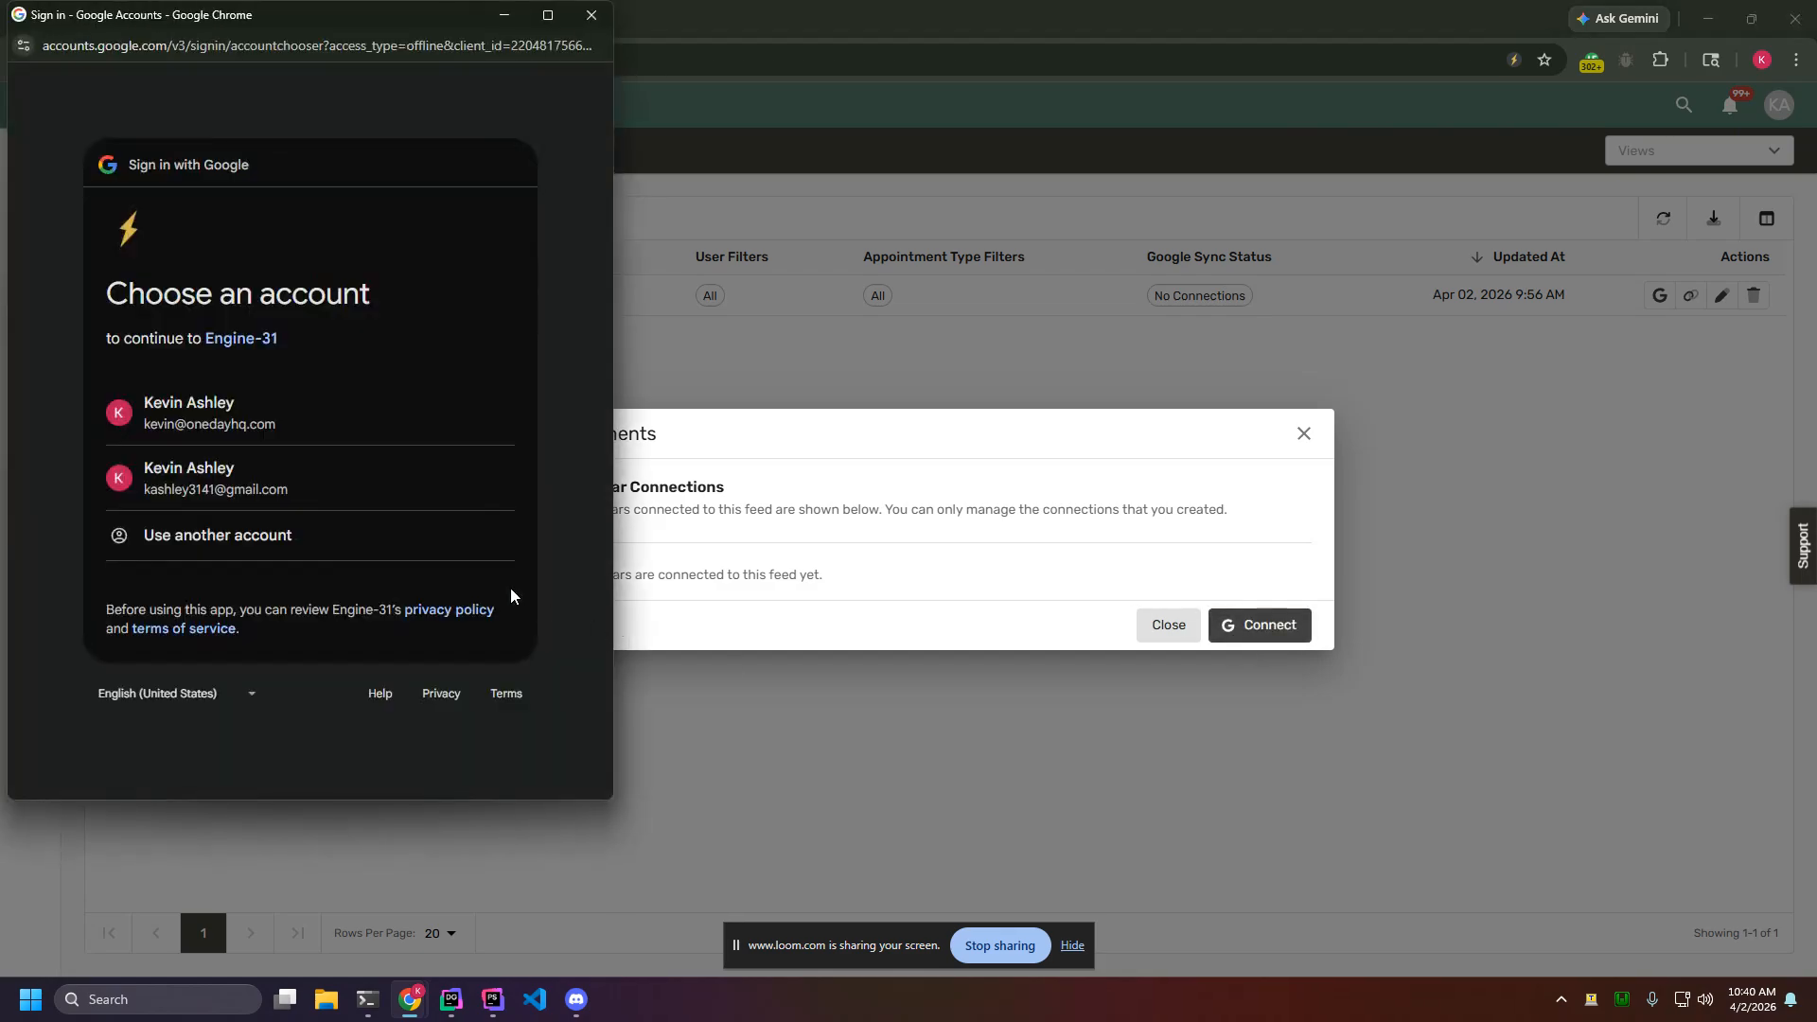
pyautogui.click(312, 434)
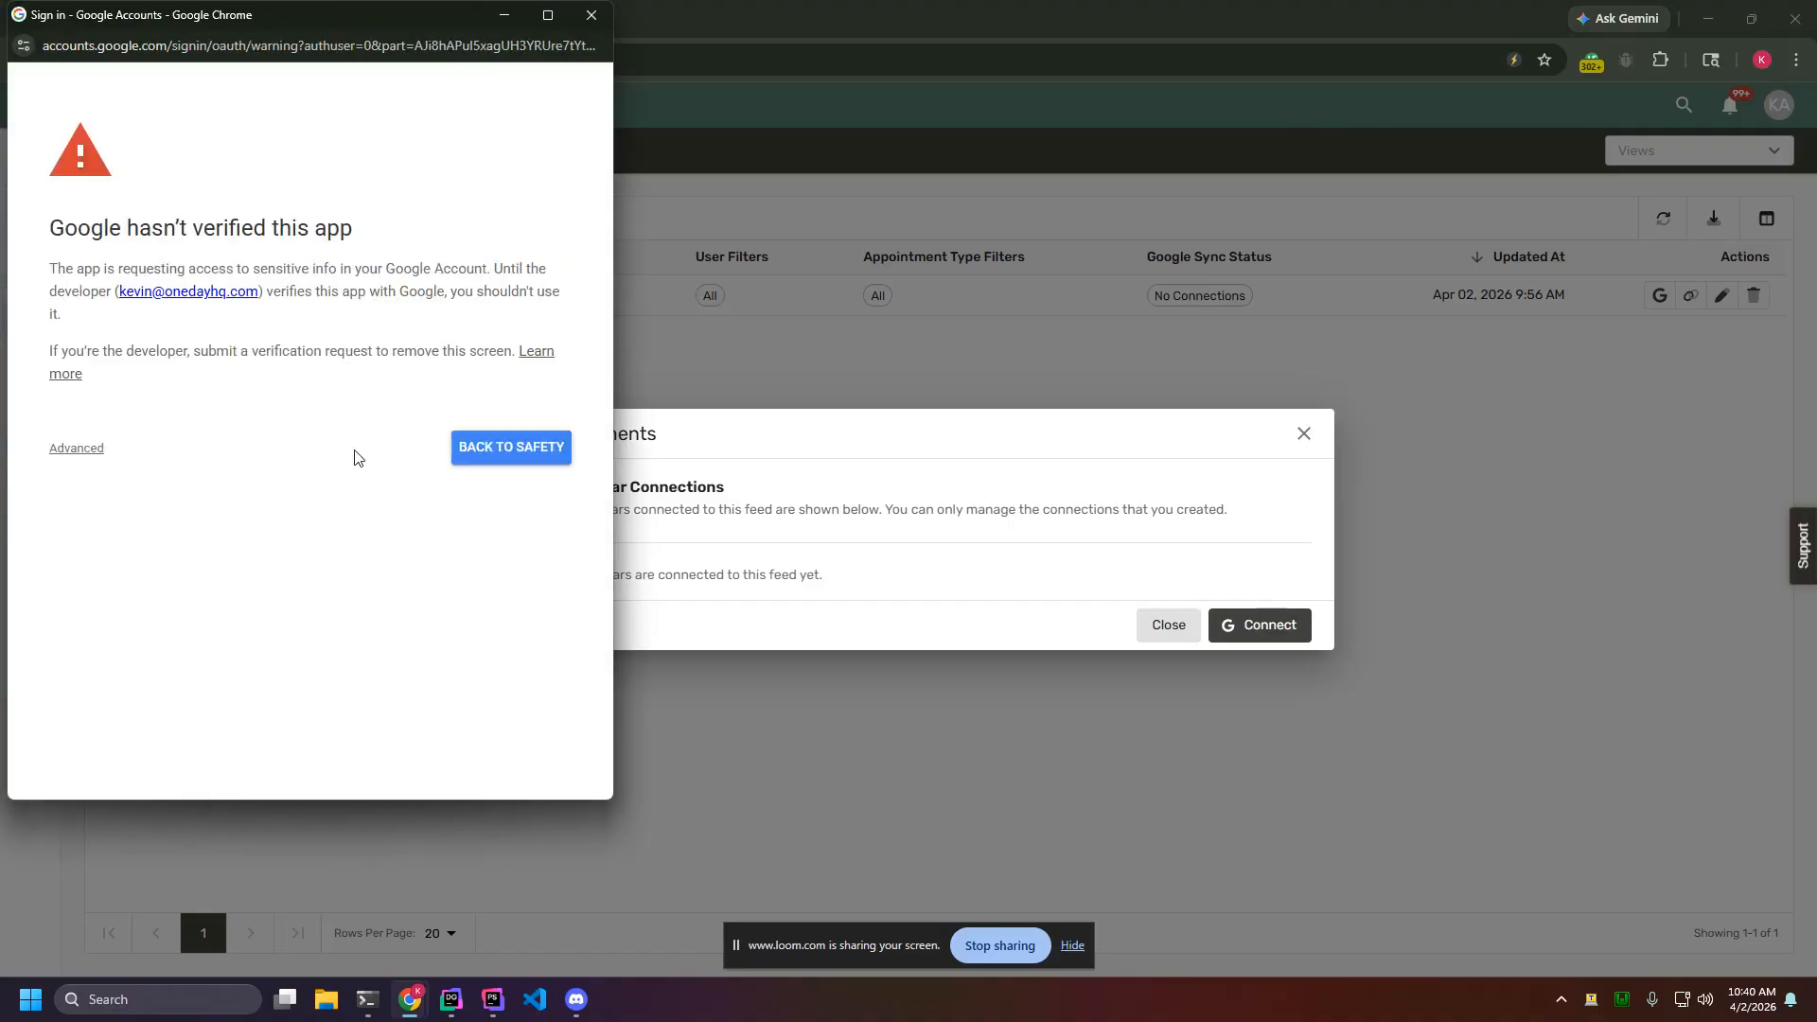
pyautogui.click(80, 452)
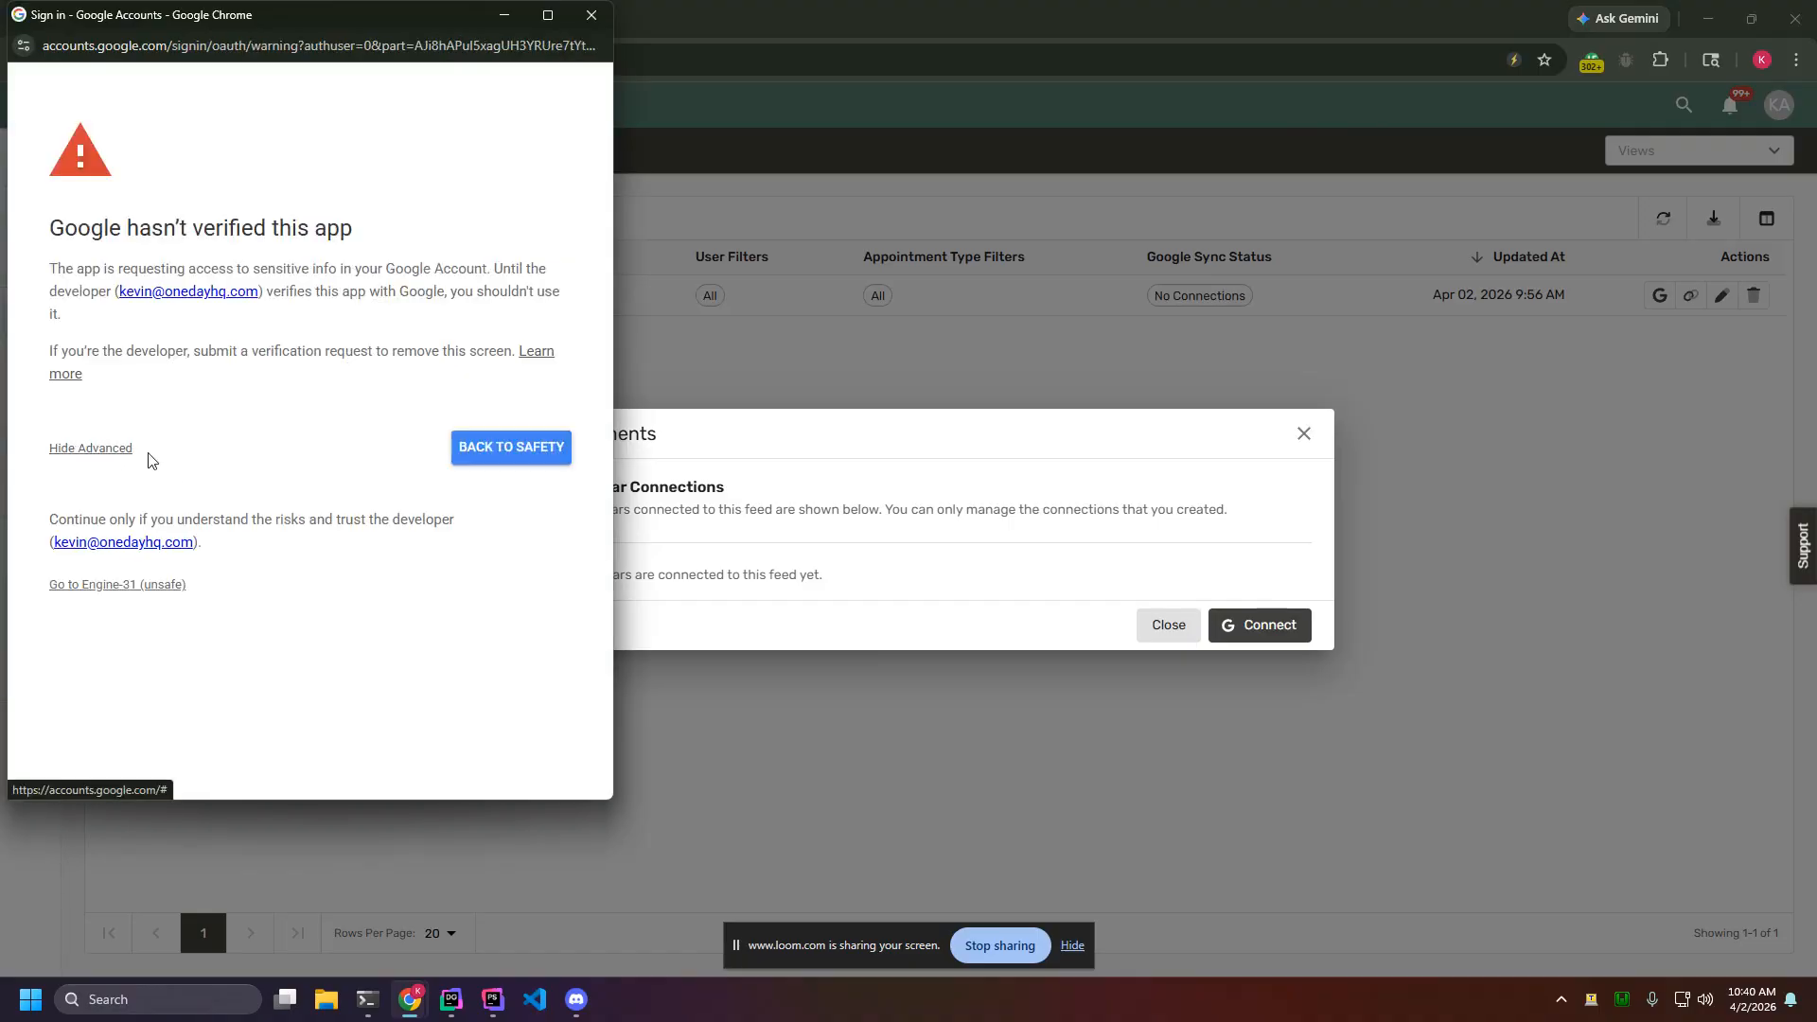
pyautogui.click(140, 584)
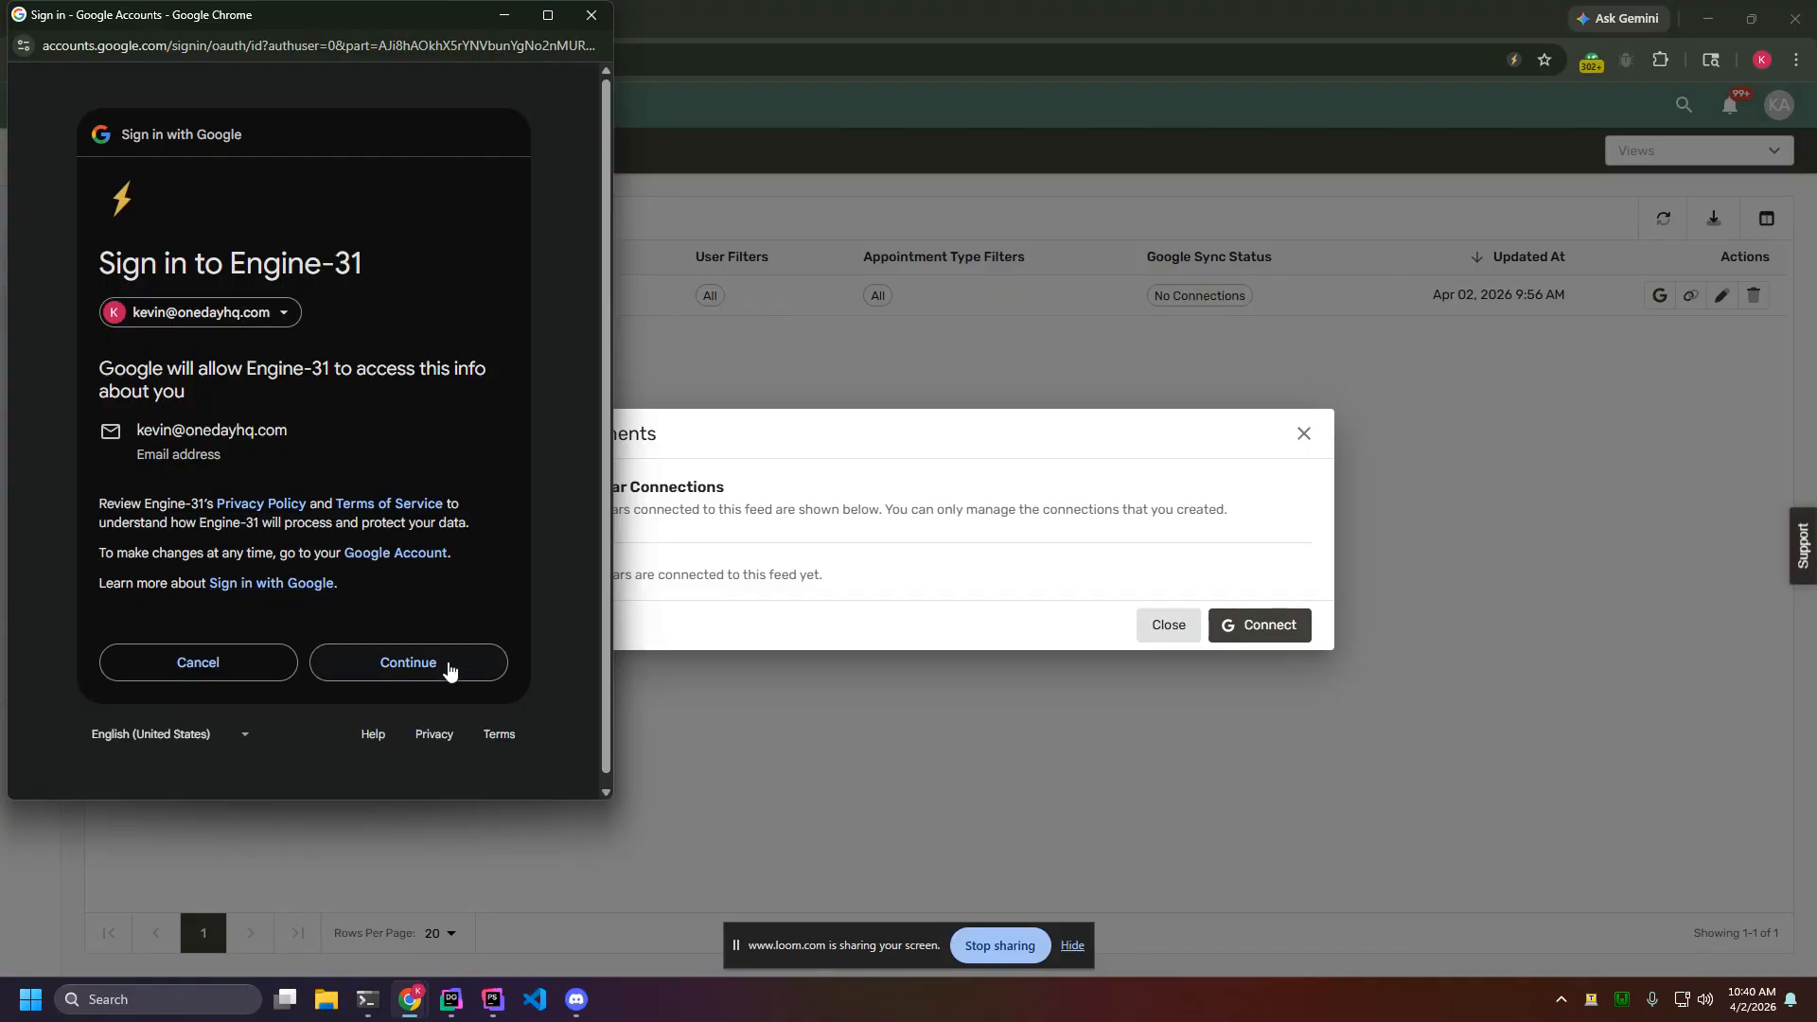
pyautogui.click(452, 667)
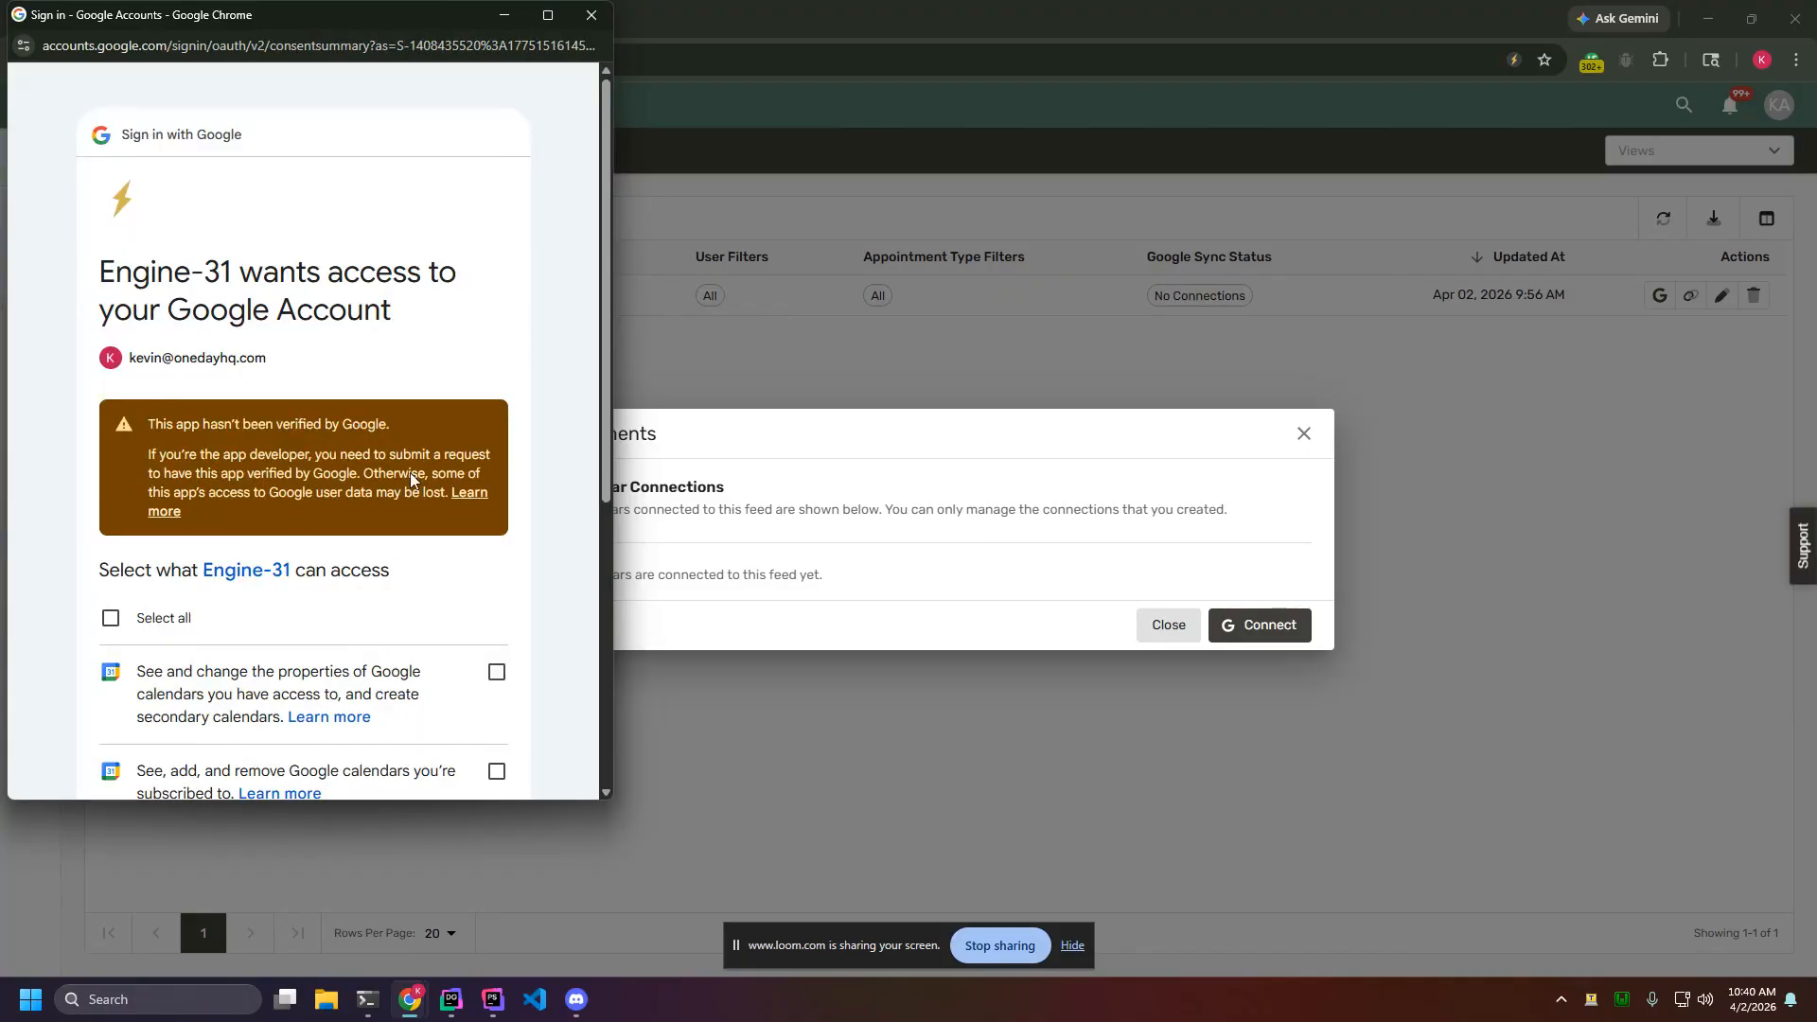
# Grant Engine-31 all the requested Google Calendar permissions and continue
pyautogui.scroll(-3, 454, 450)
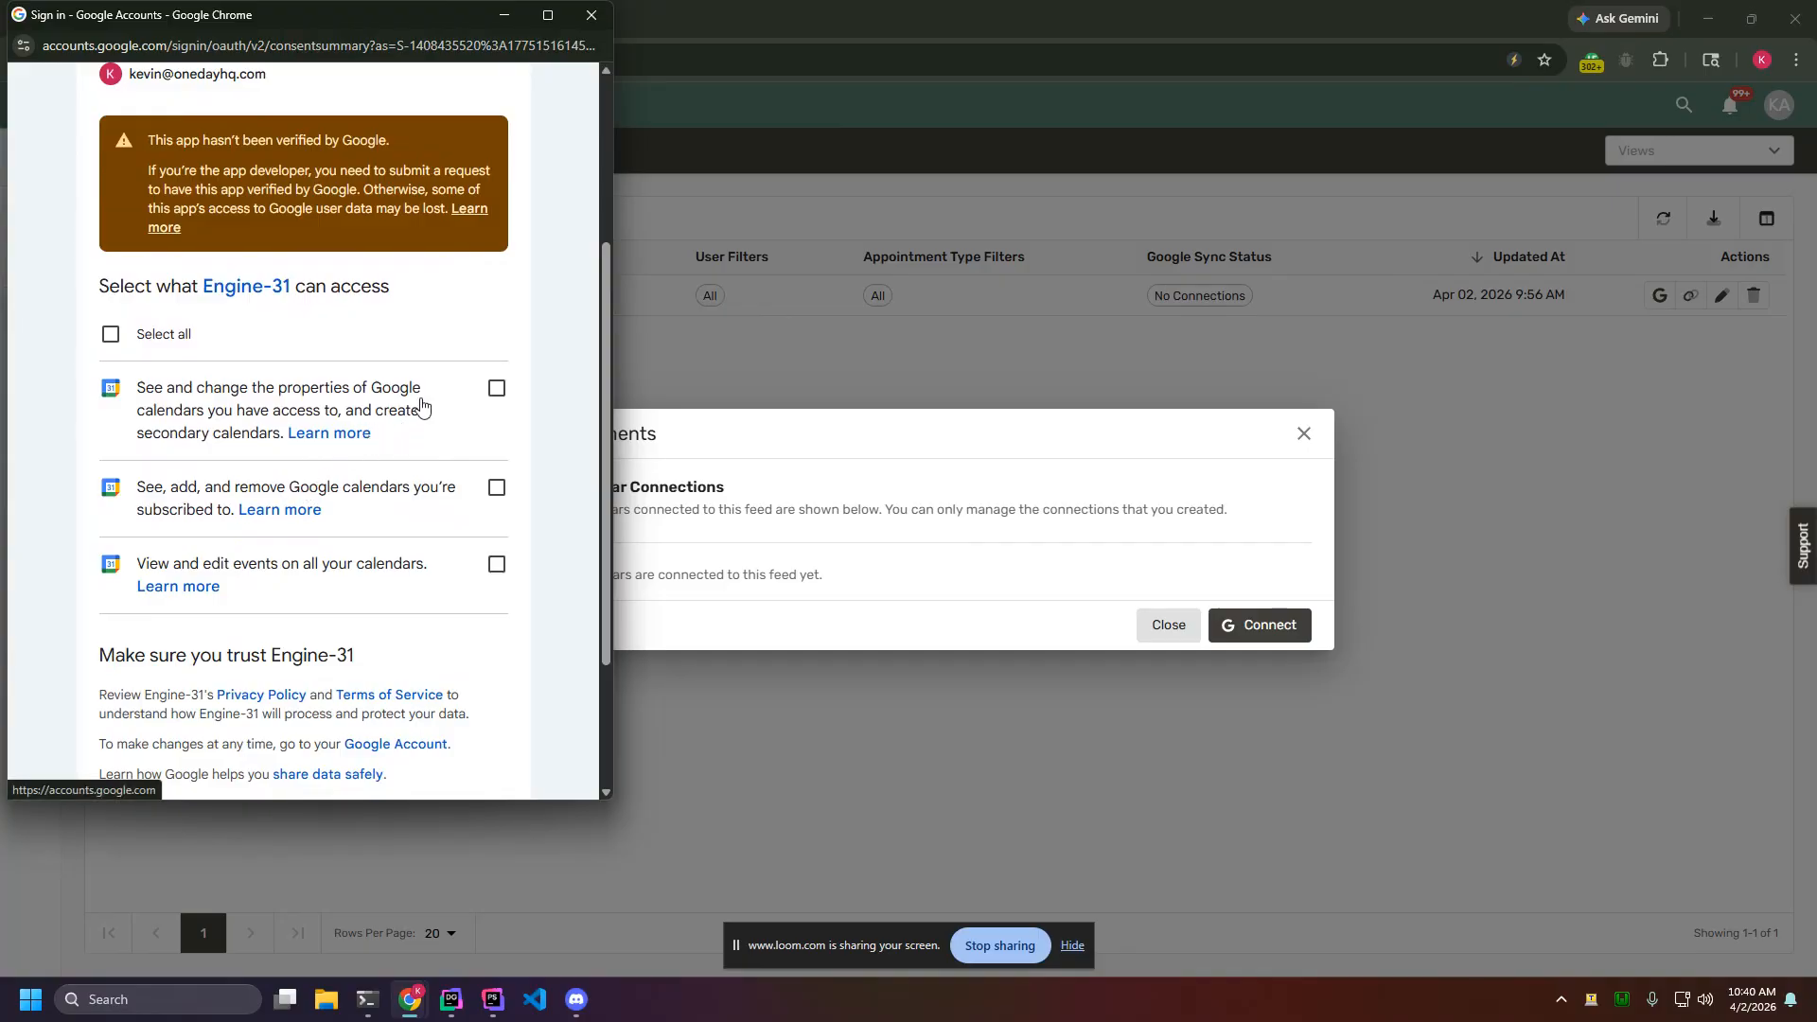
pyautogui.click(140, 337)
pyautogui.scroll(-2, 431, 579)
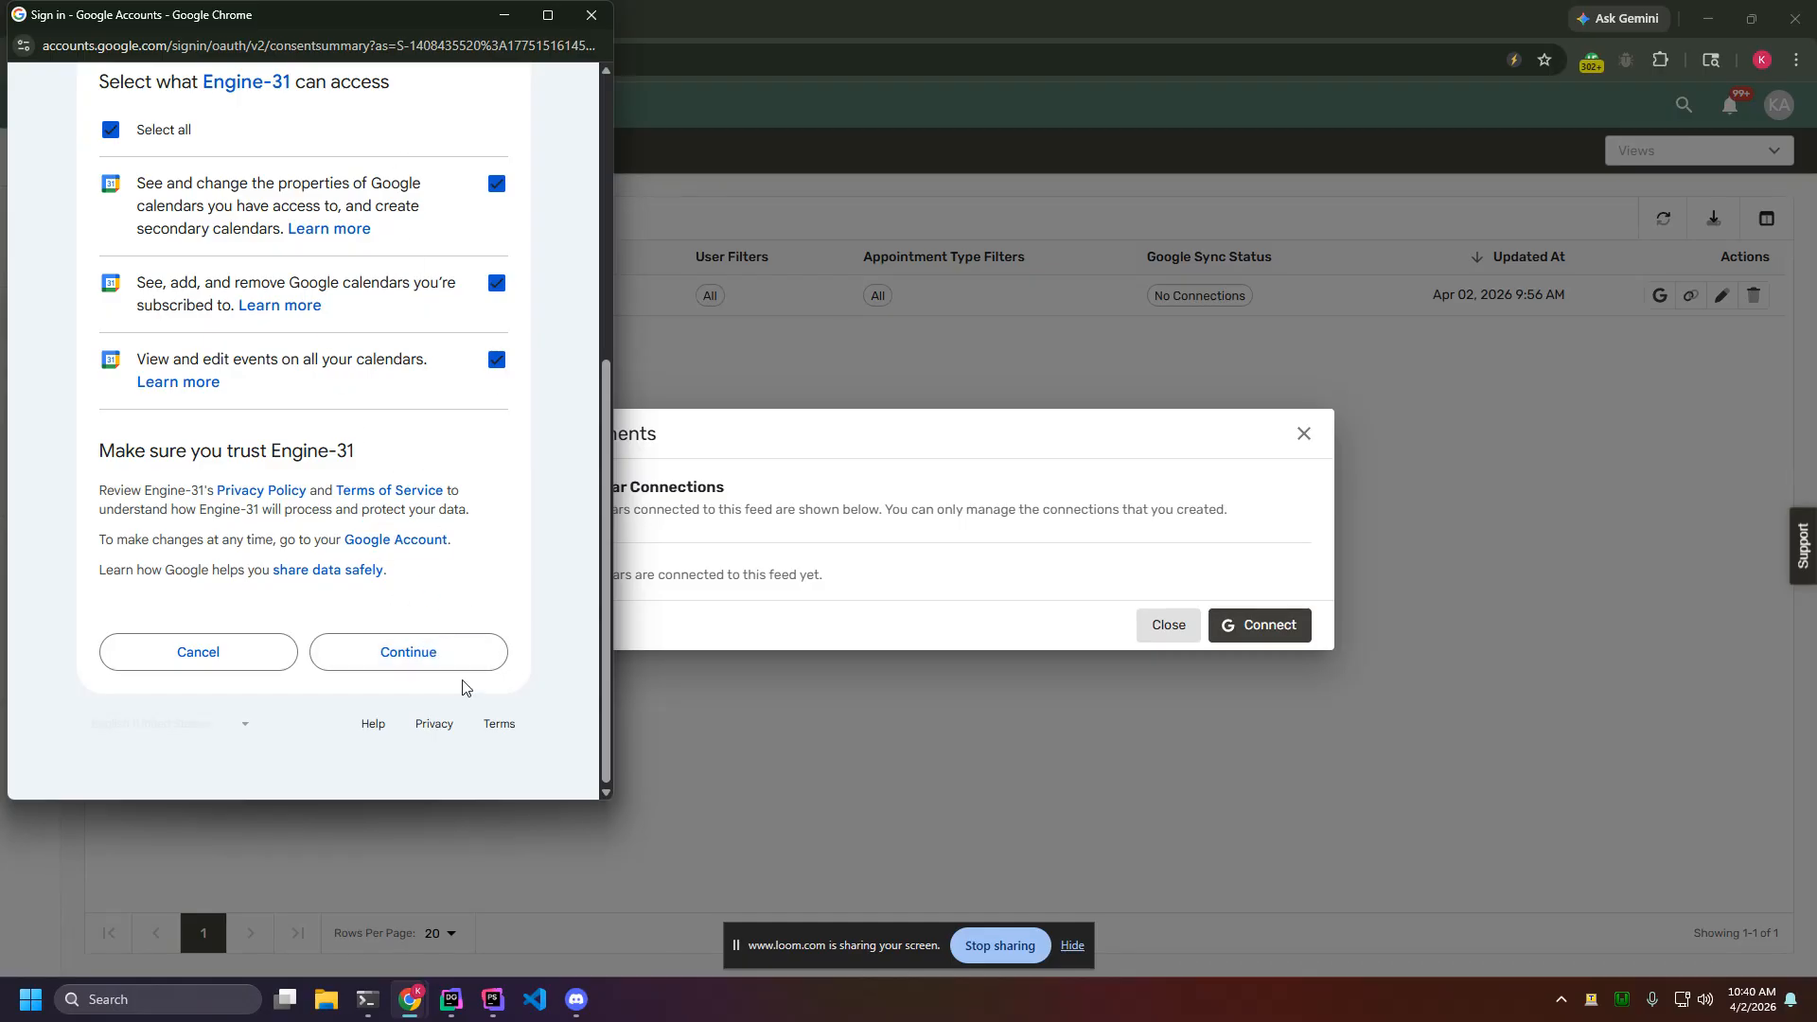
pyautogui.click(426, 665)
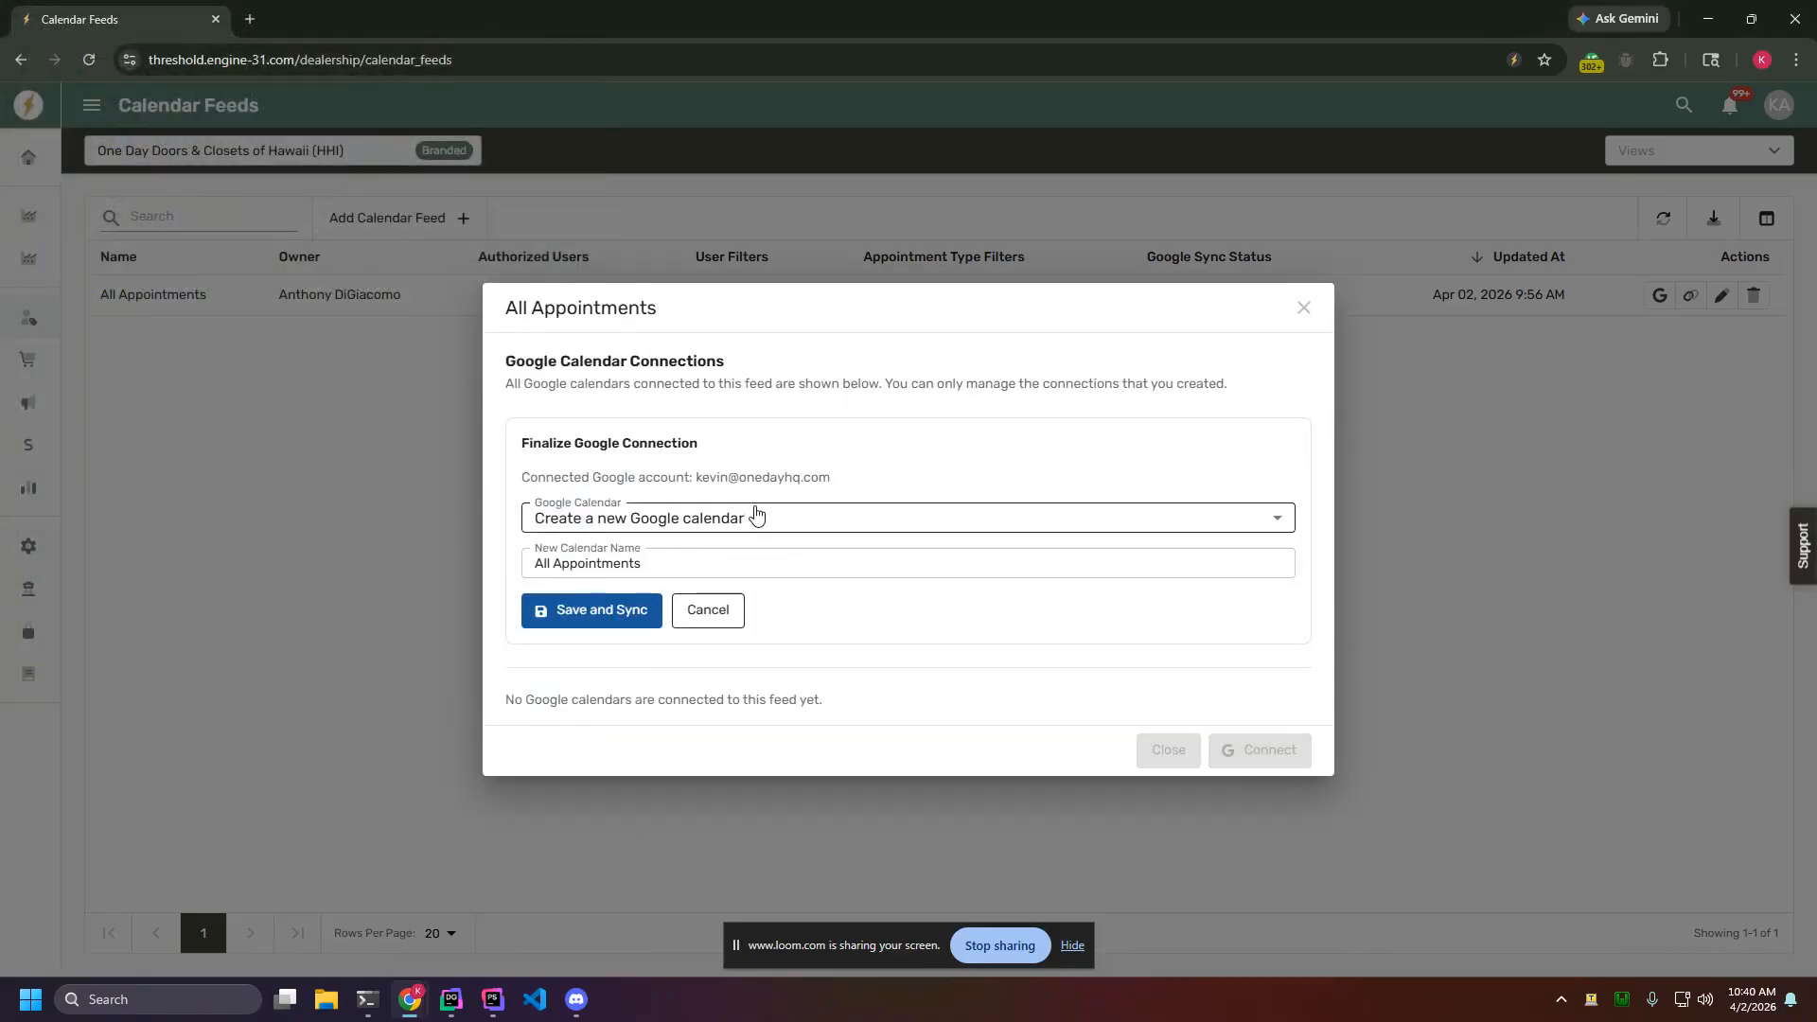
# Finalize the connection by creating a new Google calendar named "All Appointments NEW", then save and sync it
pyautogui.click(833, 526)
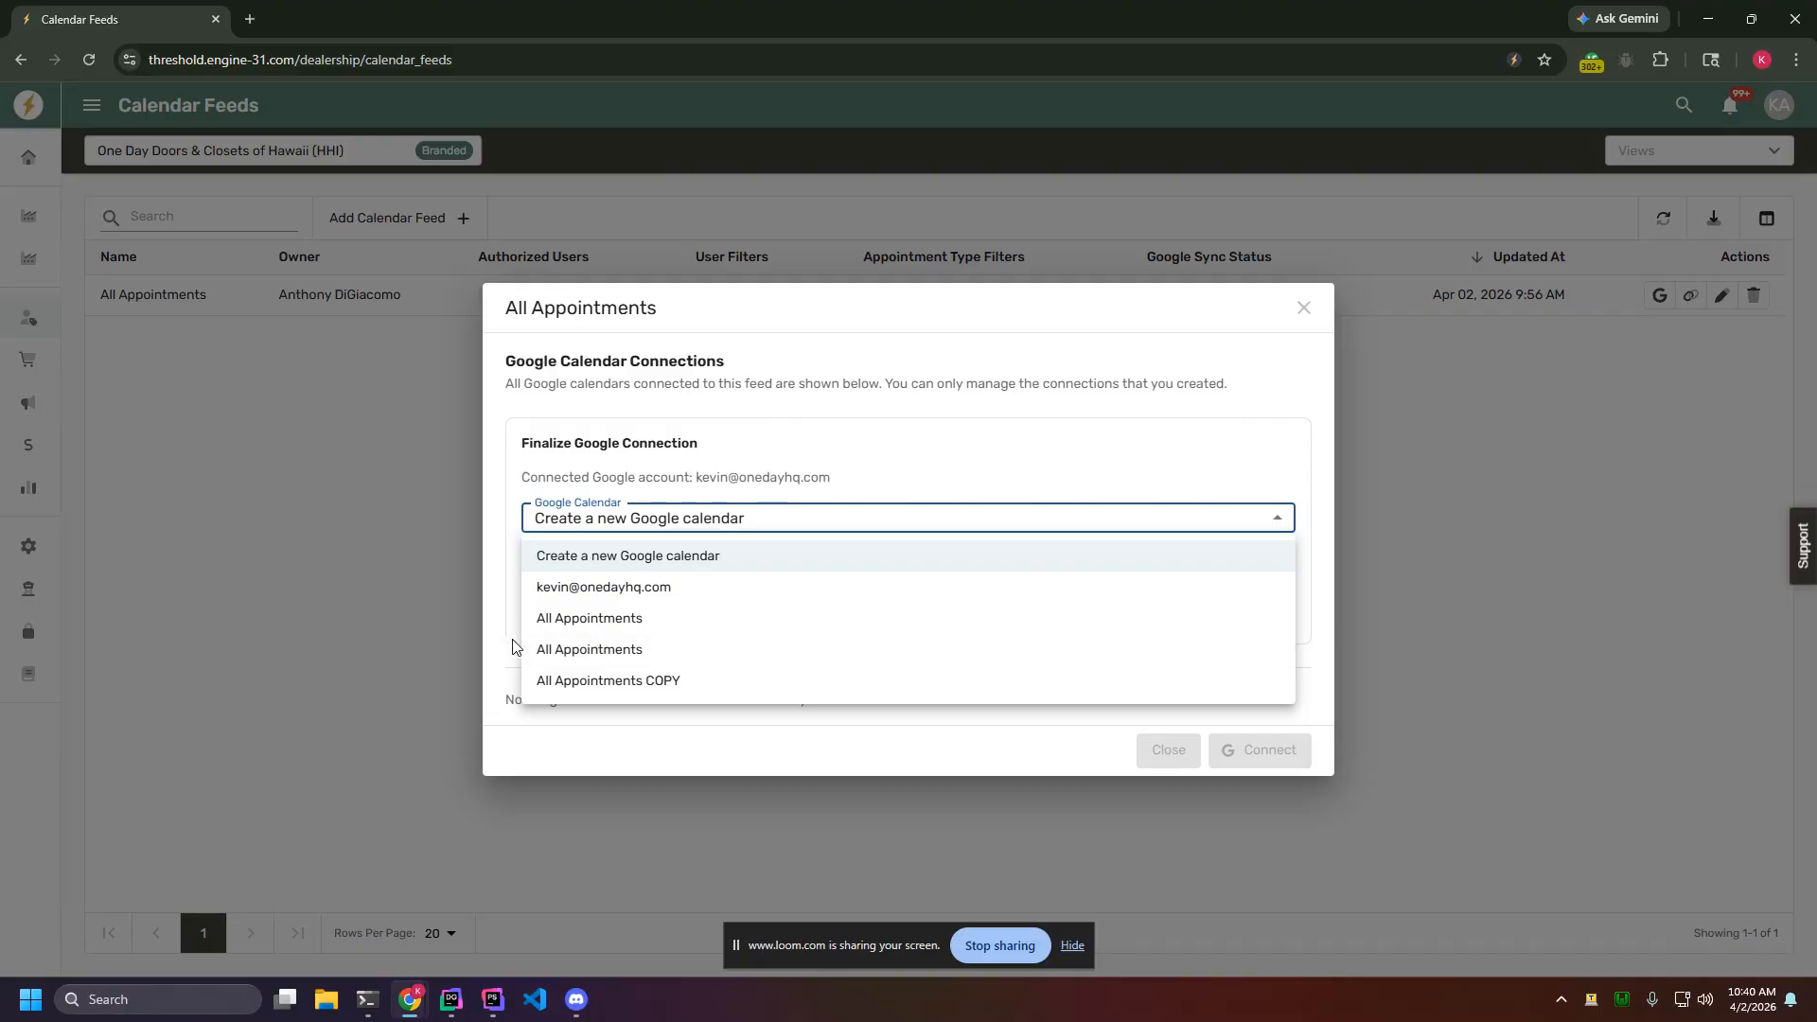
pyautogui.click(669, 565)
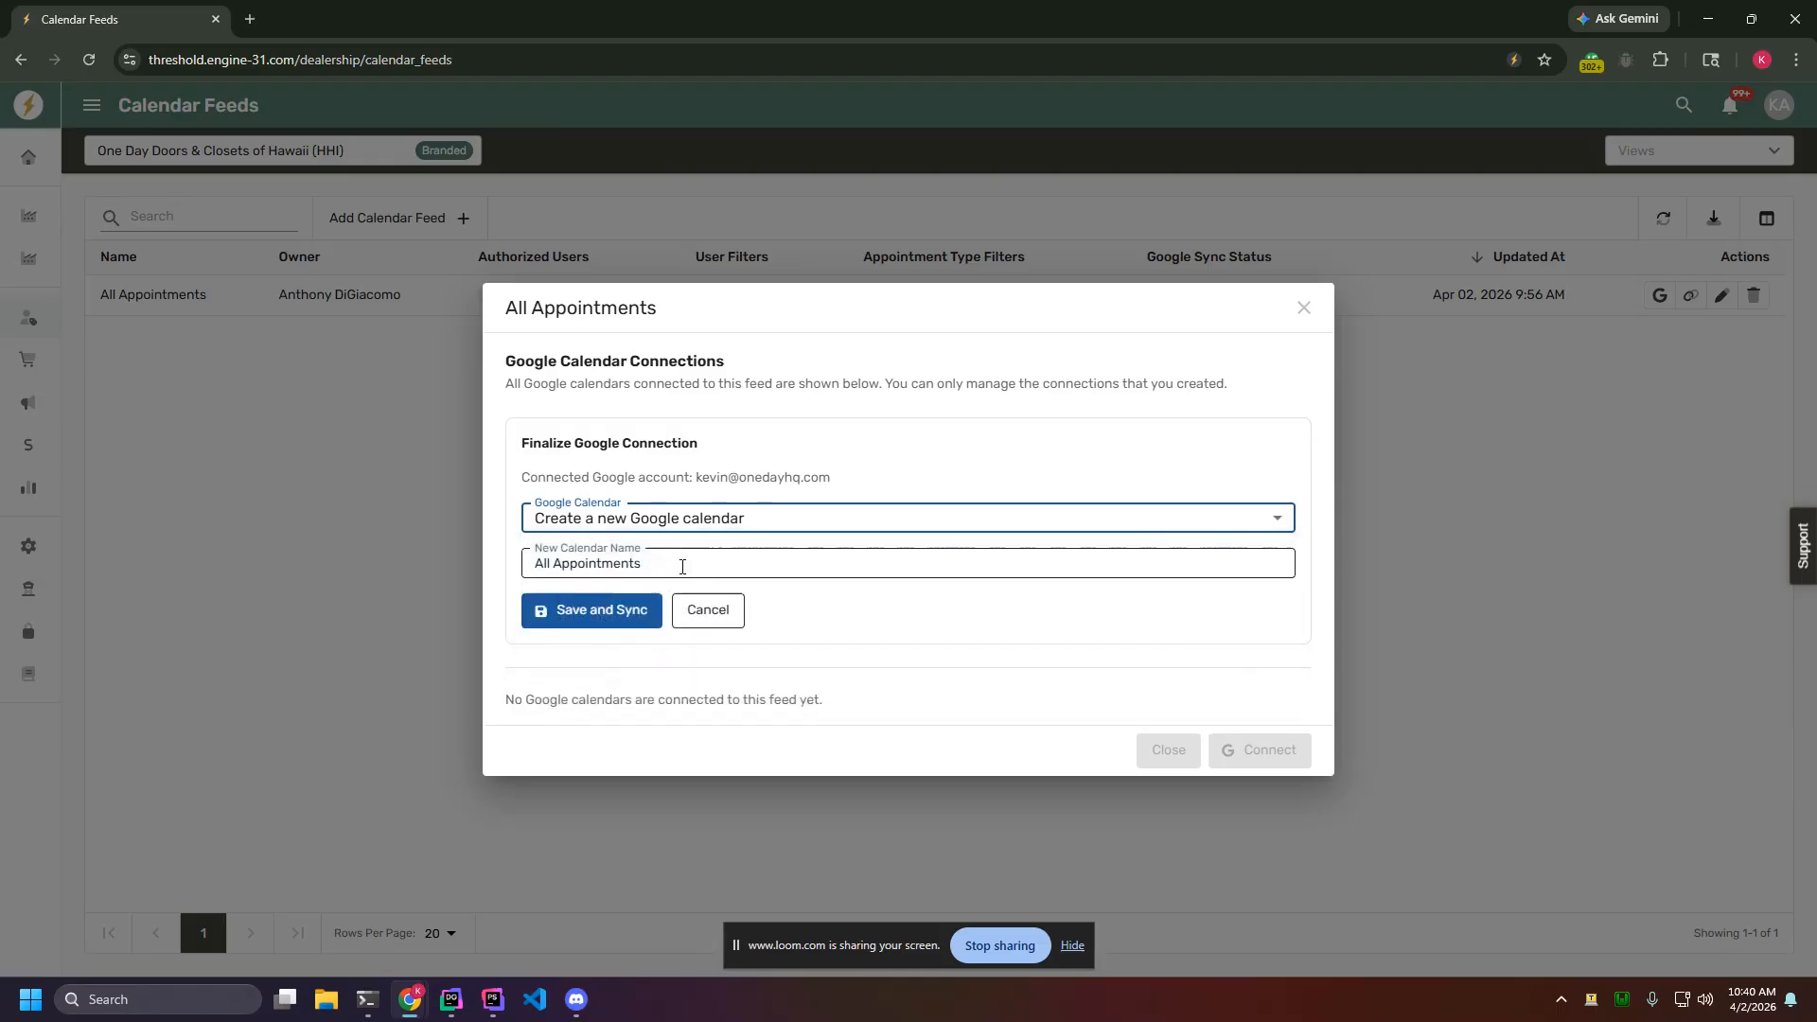
pyautogui.click(668, 568)
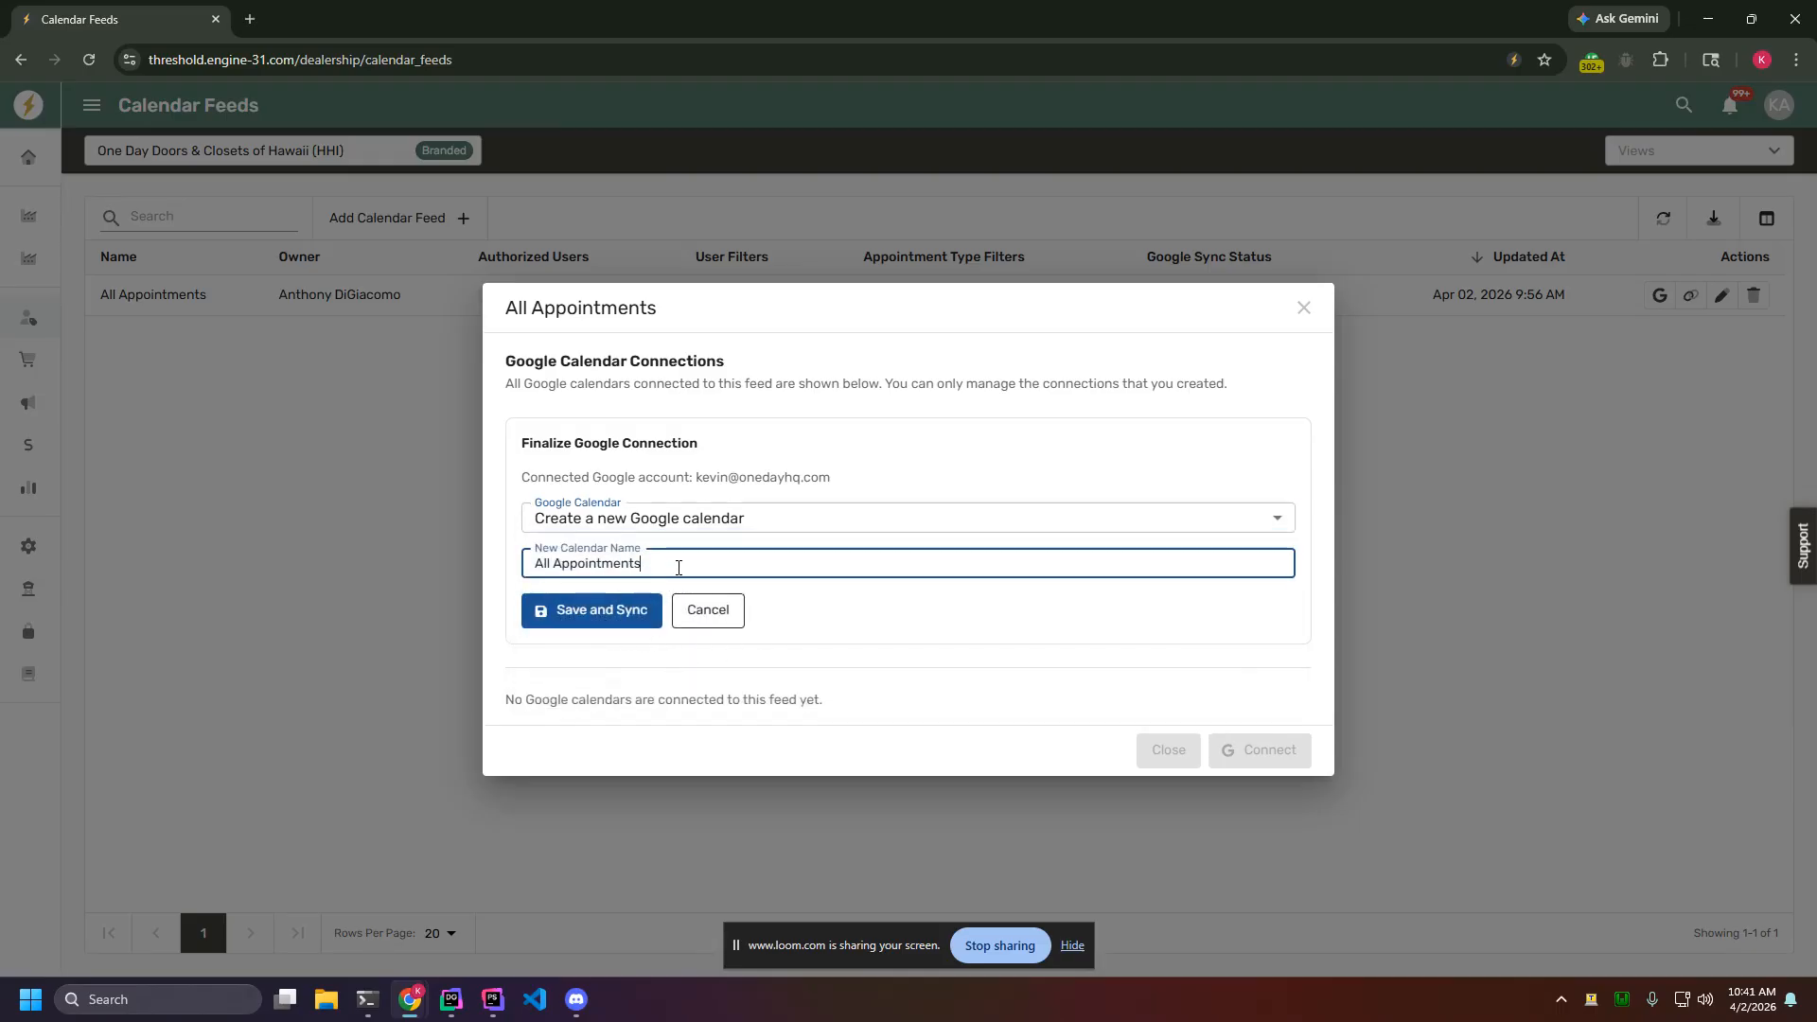
pyautogui.write('NEW')
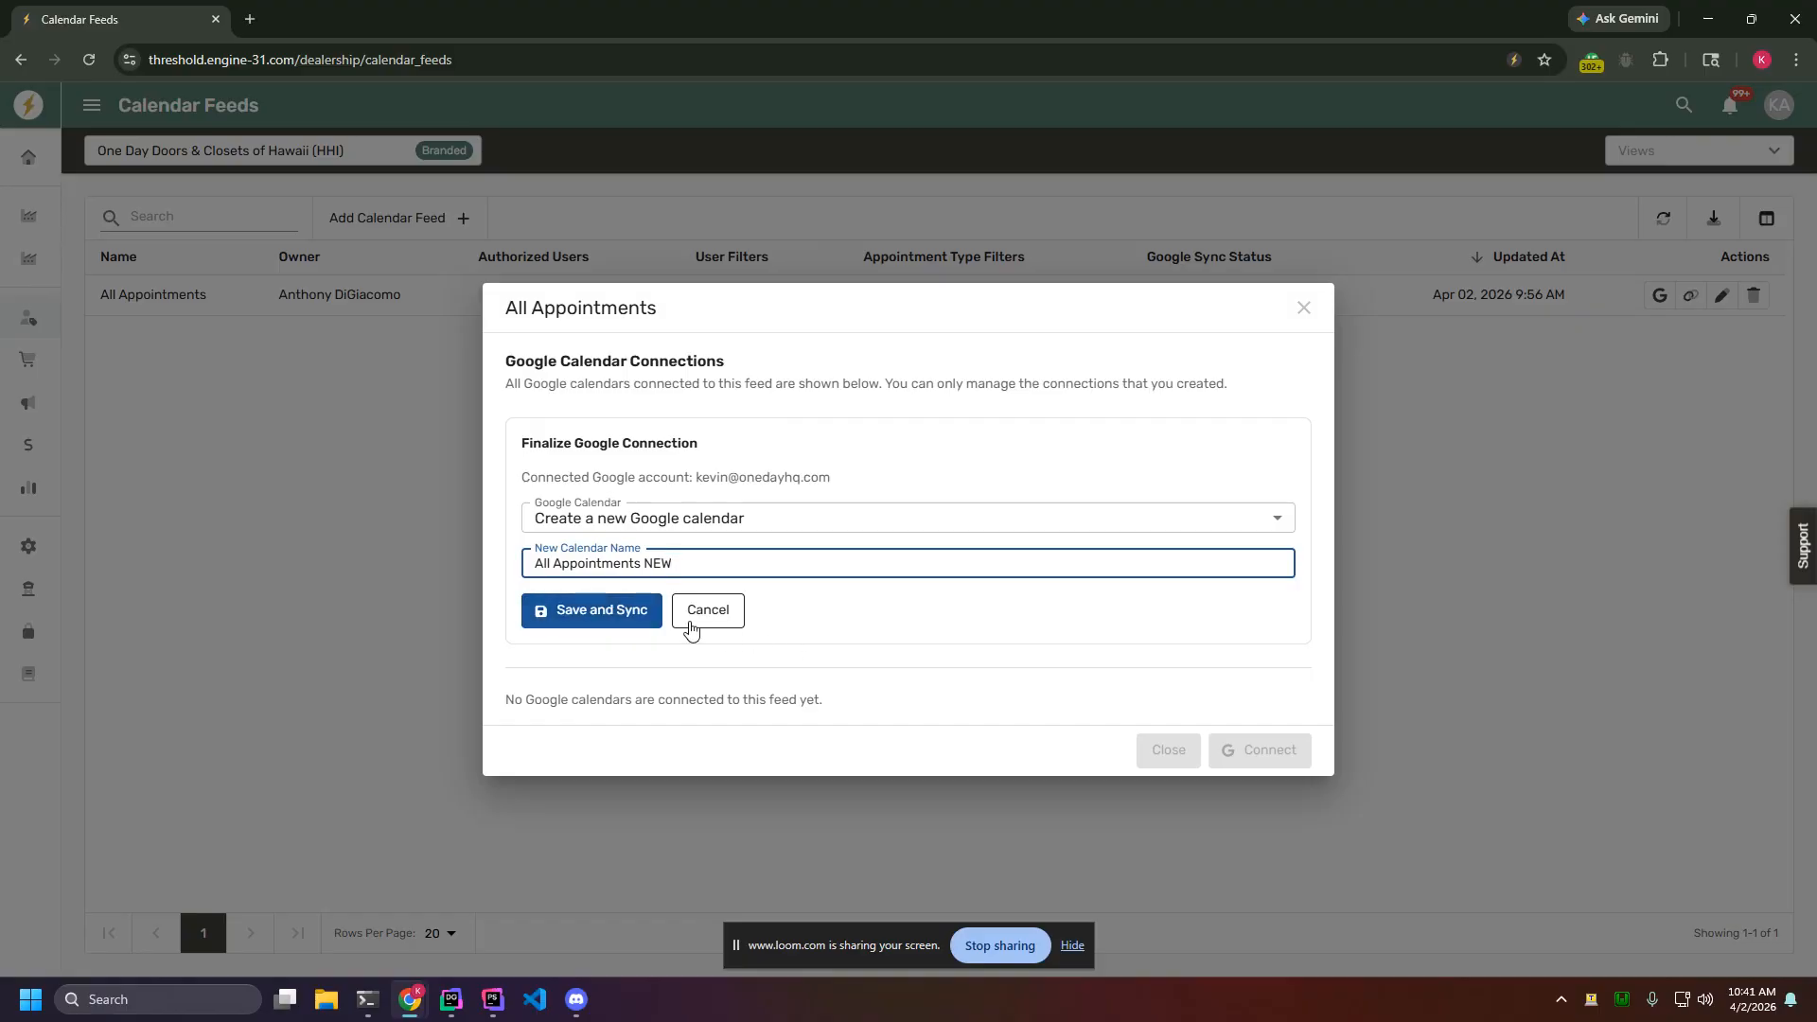
pyautogui.click(648, 611)
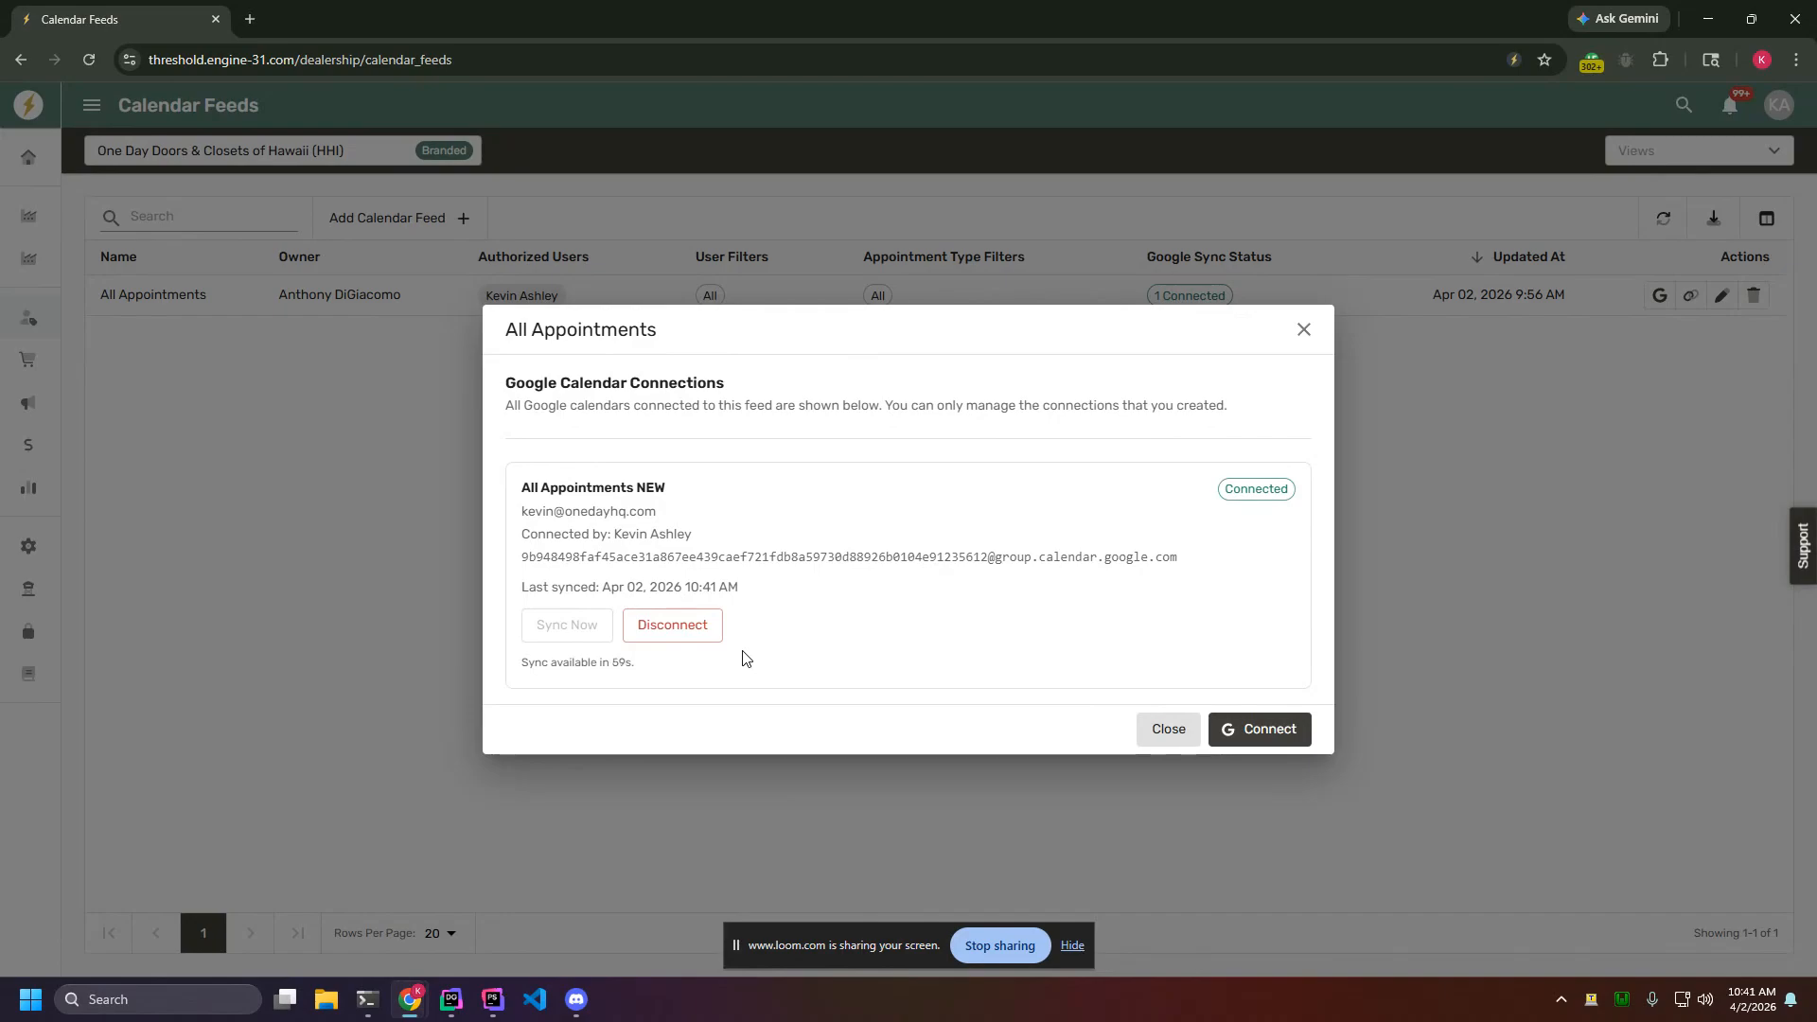
# Open Google Calendar in a new browser tab and hide the other checked calendars so only All Appointments NEW is displayed
pyautogui.click(254, 27)
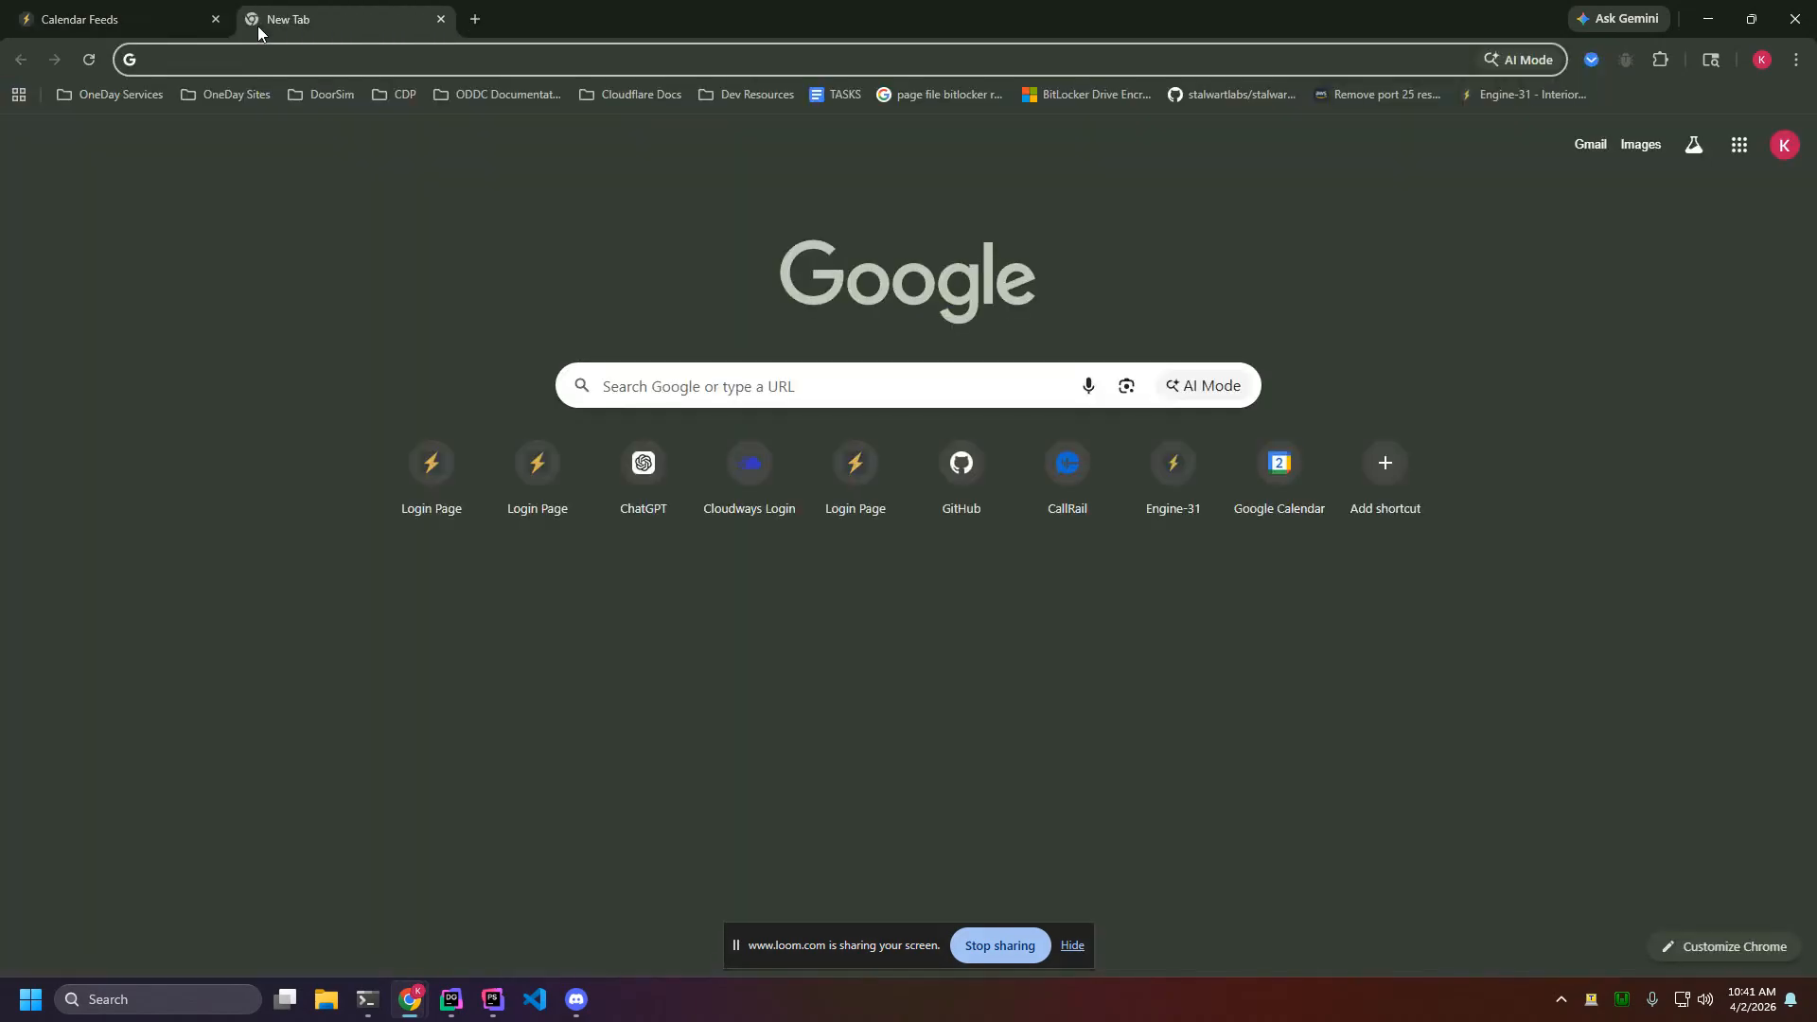
pyautogui.write('cal')
pyautogui.press('Return')
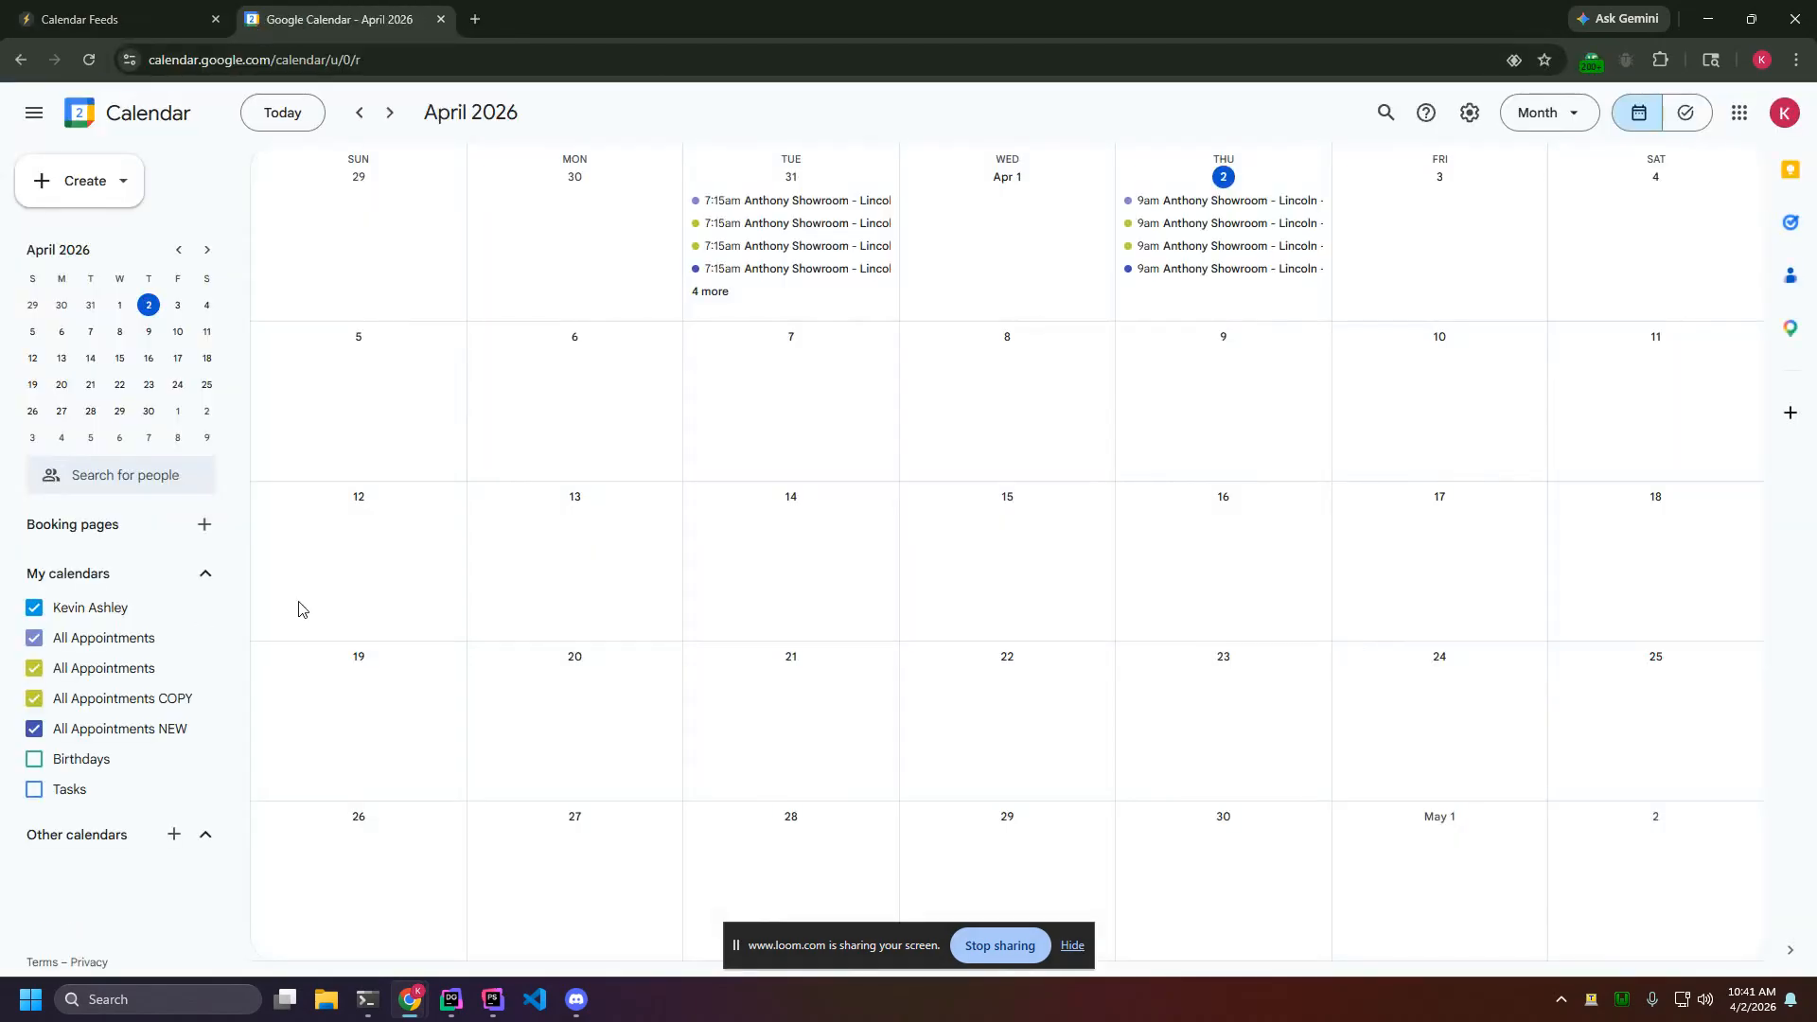
pyautogui.click(34, 607)
pyautogui.click(34, 638)
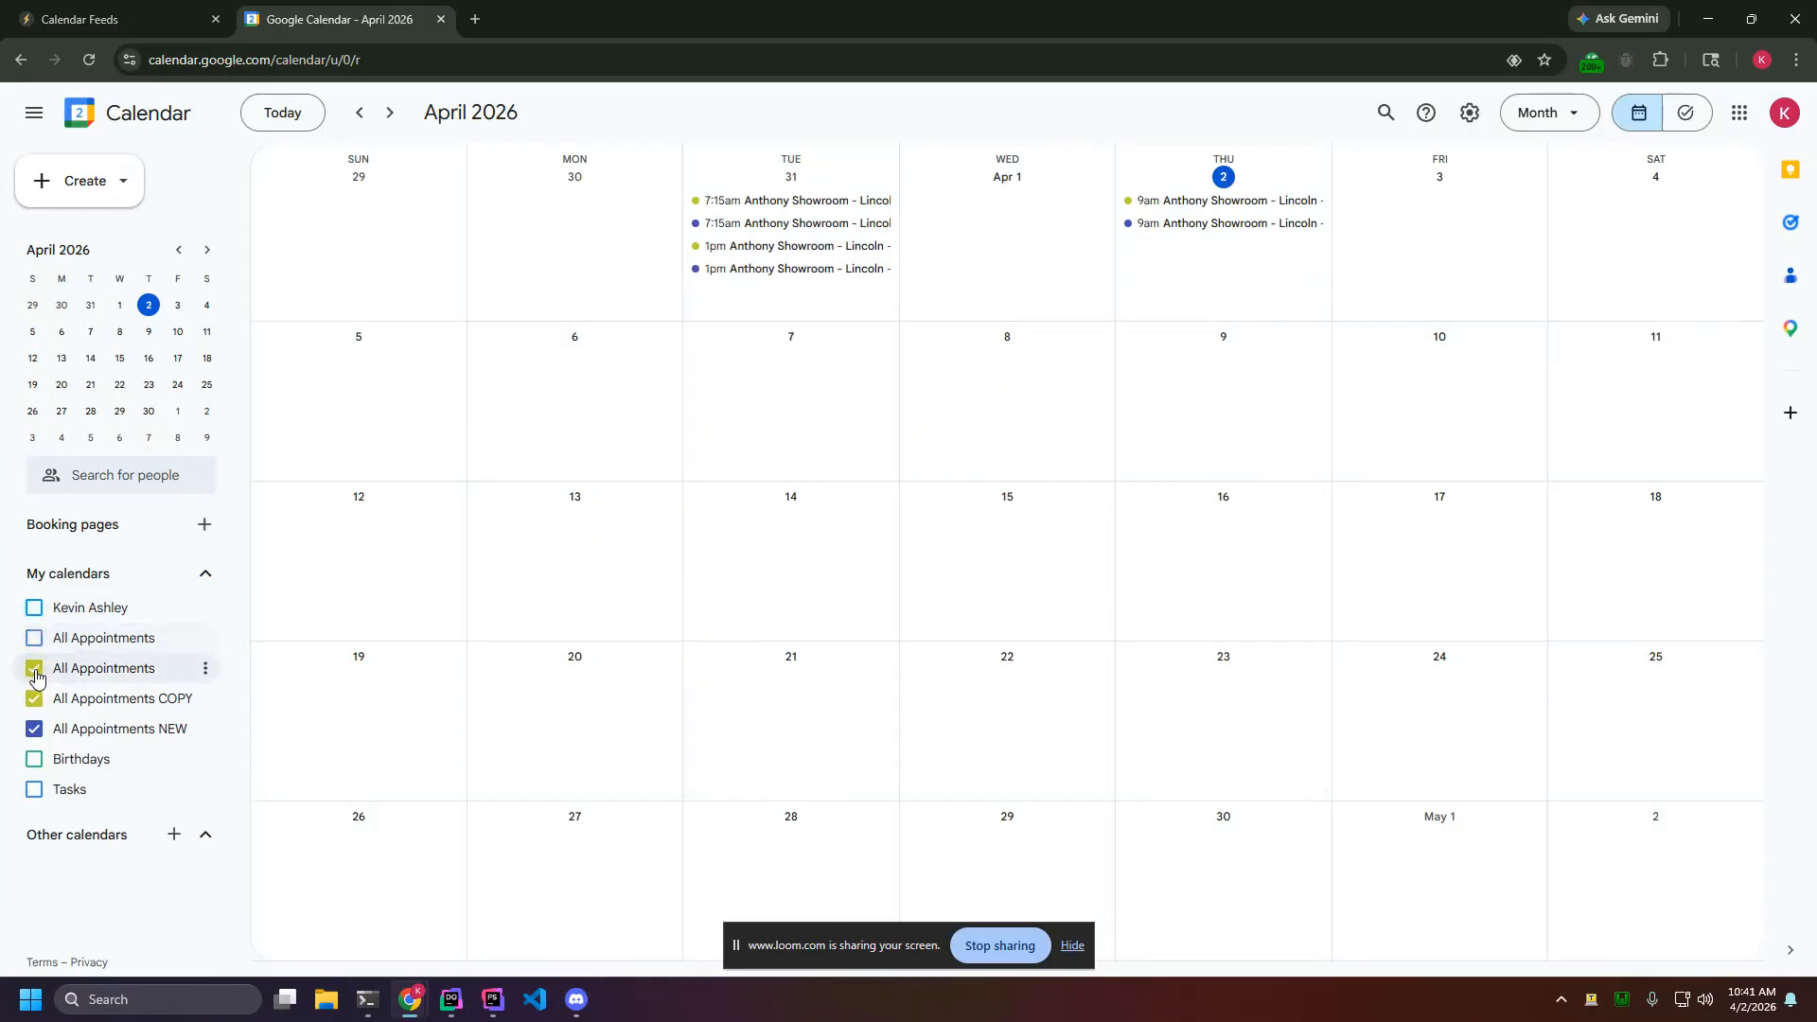
pyautogui.click(34, 668)
pyautogui.click(35, 698)
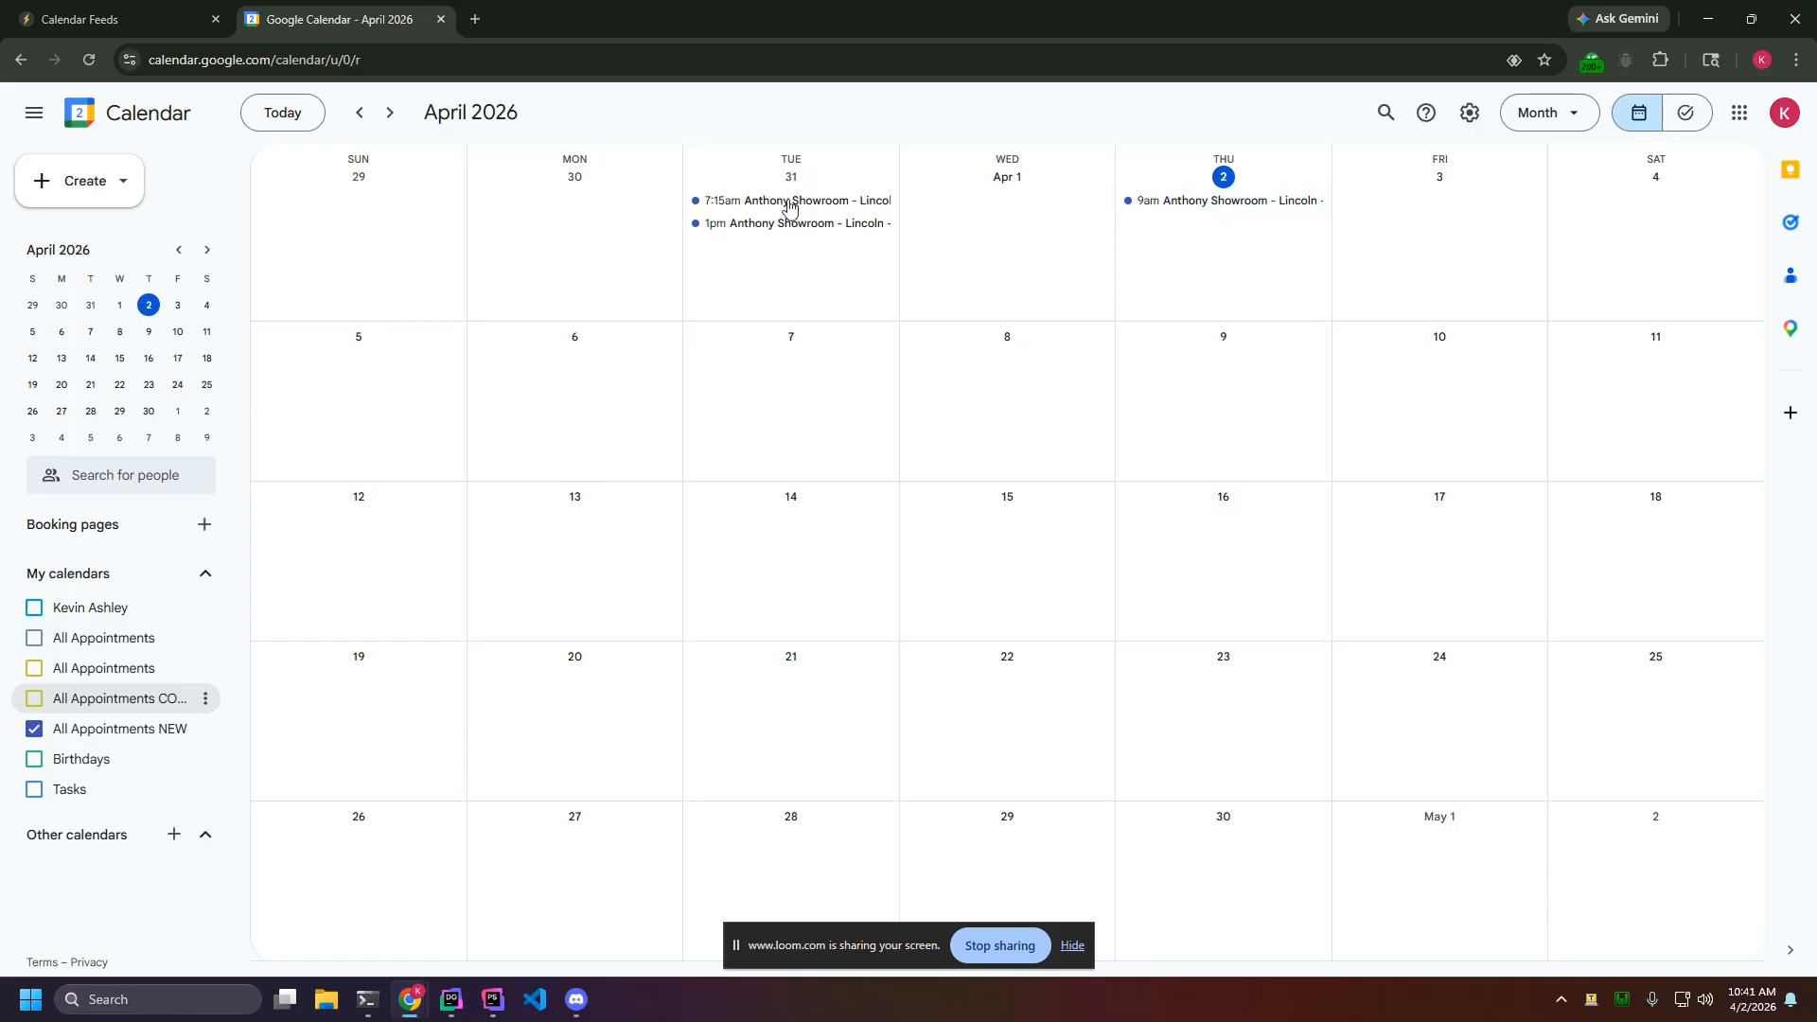
# Switch back to Engine-31, leave the feed dialog, and open the record of the showroom contact with the scheduled inspection
pyautogui.click(16, 7)
pyautogui.click(389, 458)
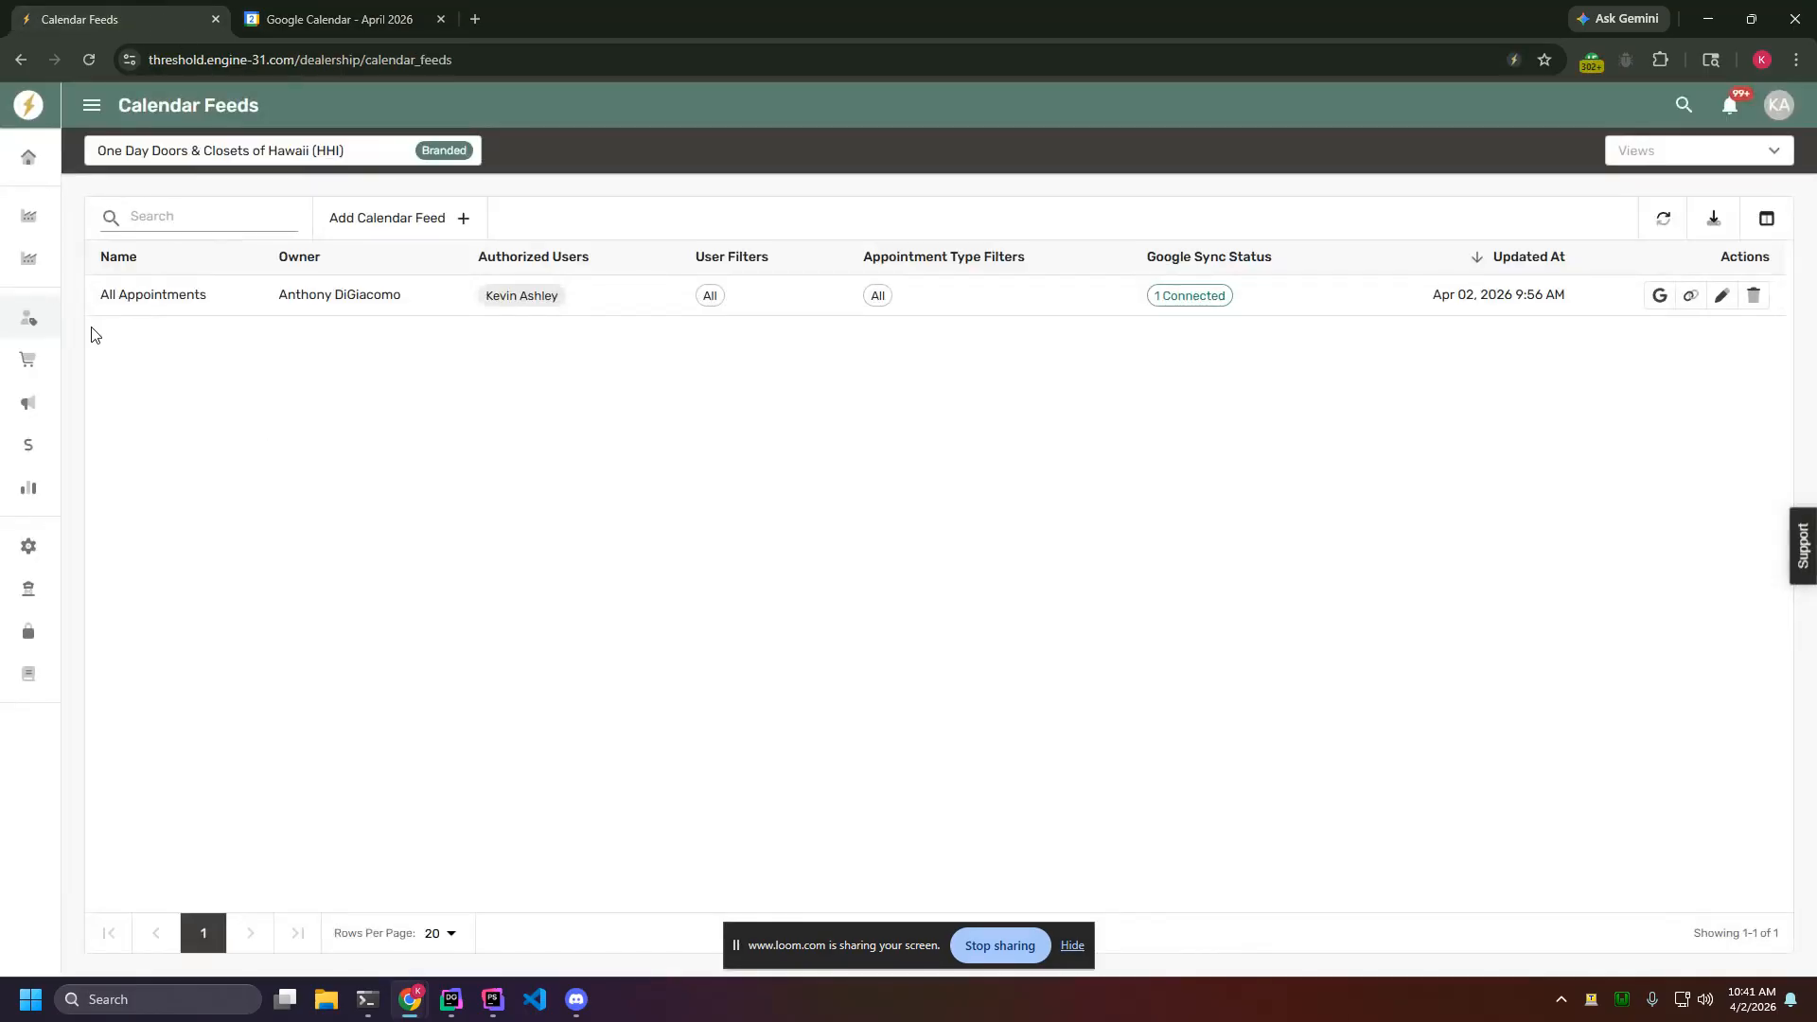
pyautogui.moveTo(19, 322)
pyautogui.click(117, 365)
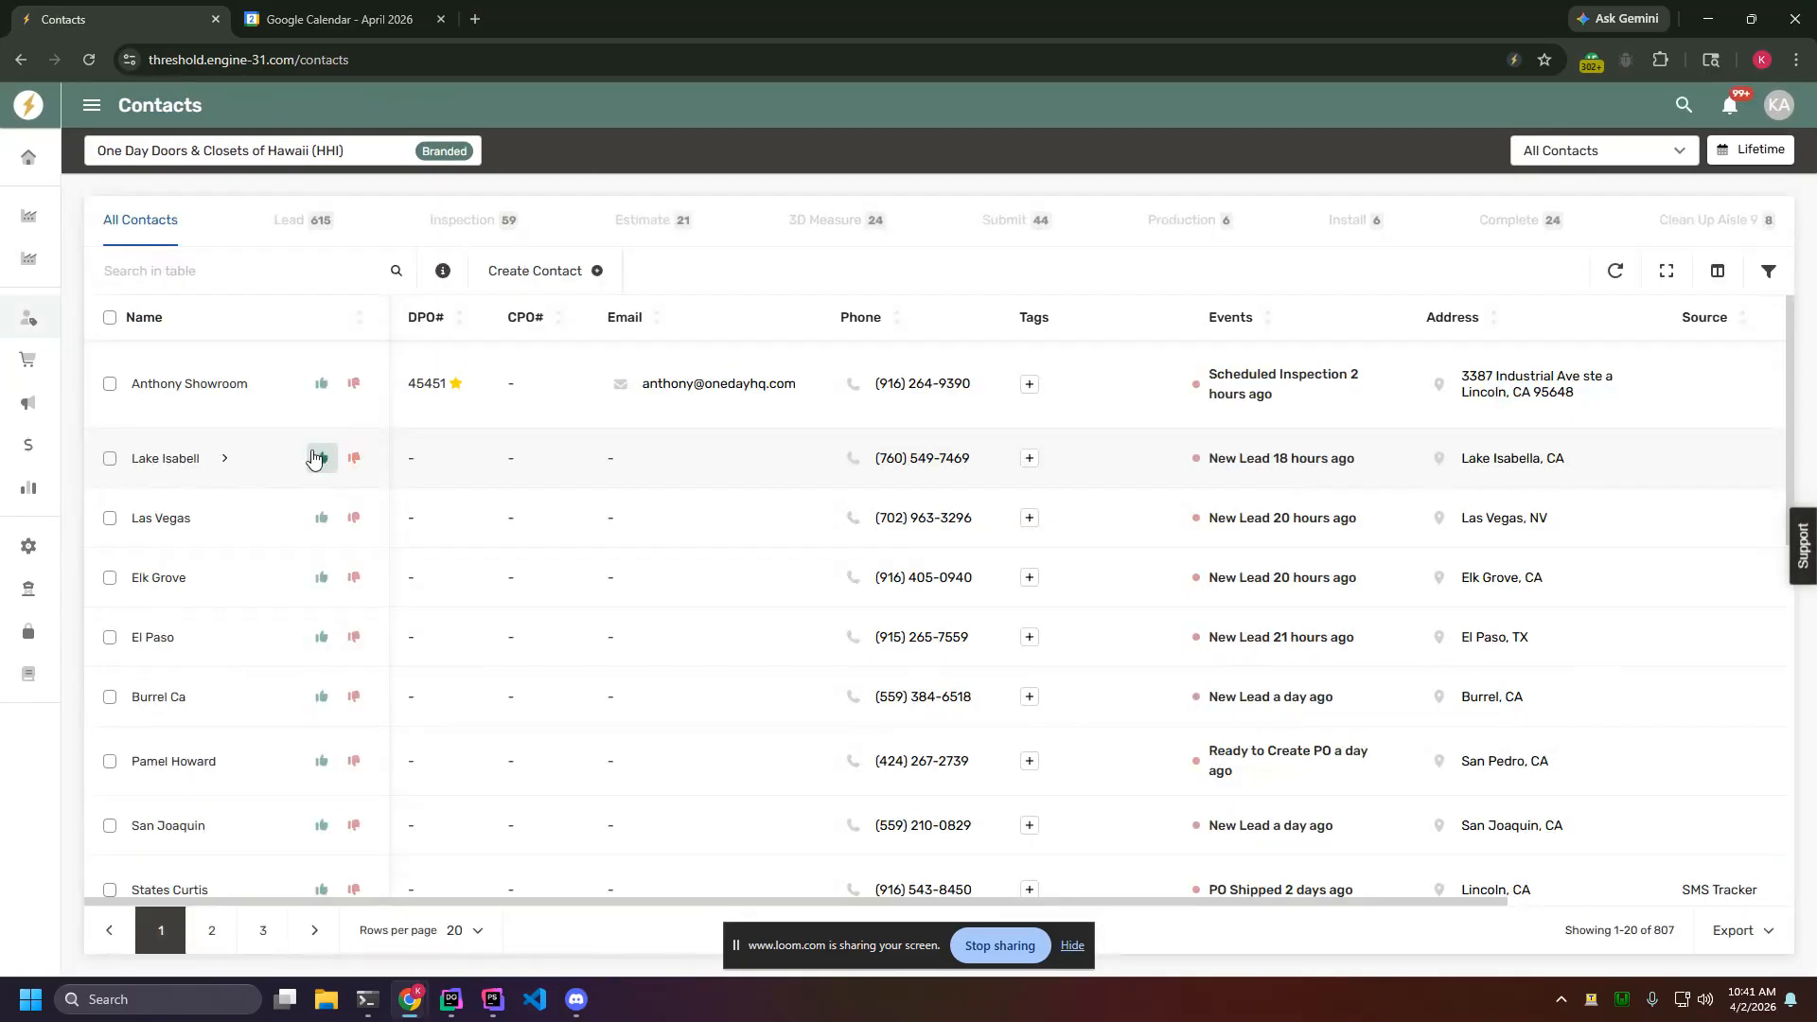
pyautogui.click(192, 381)
pyautogui.scroll(-5, 1031, 589)
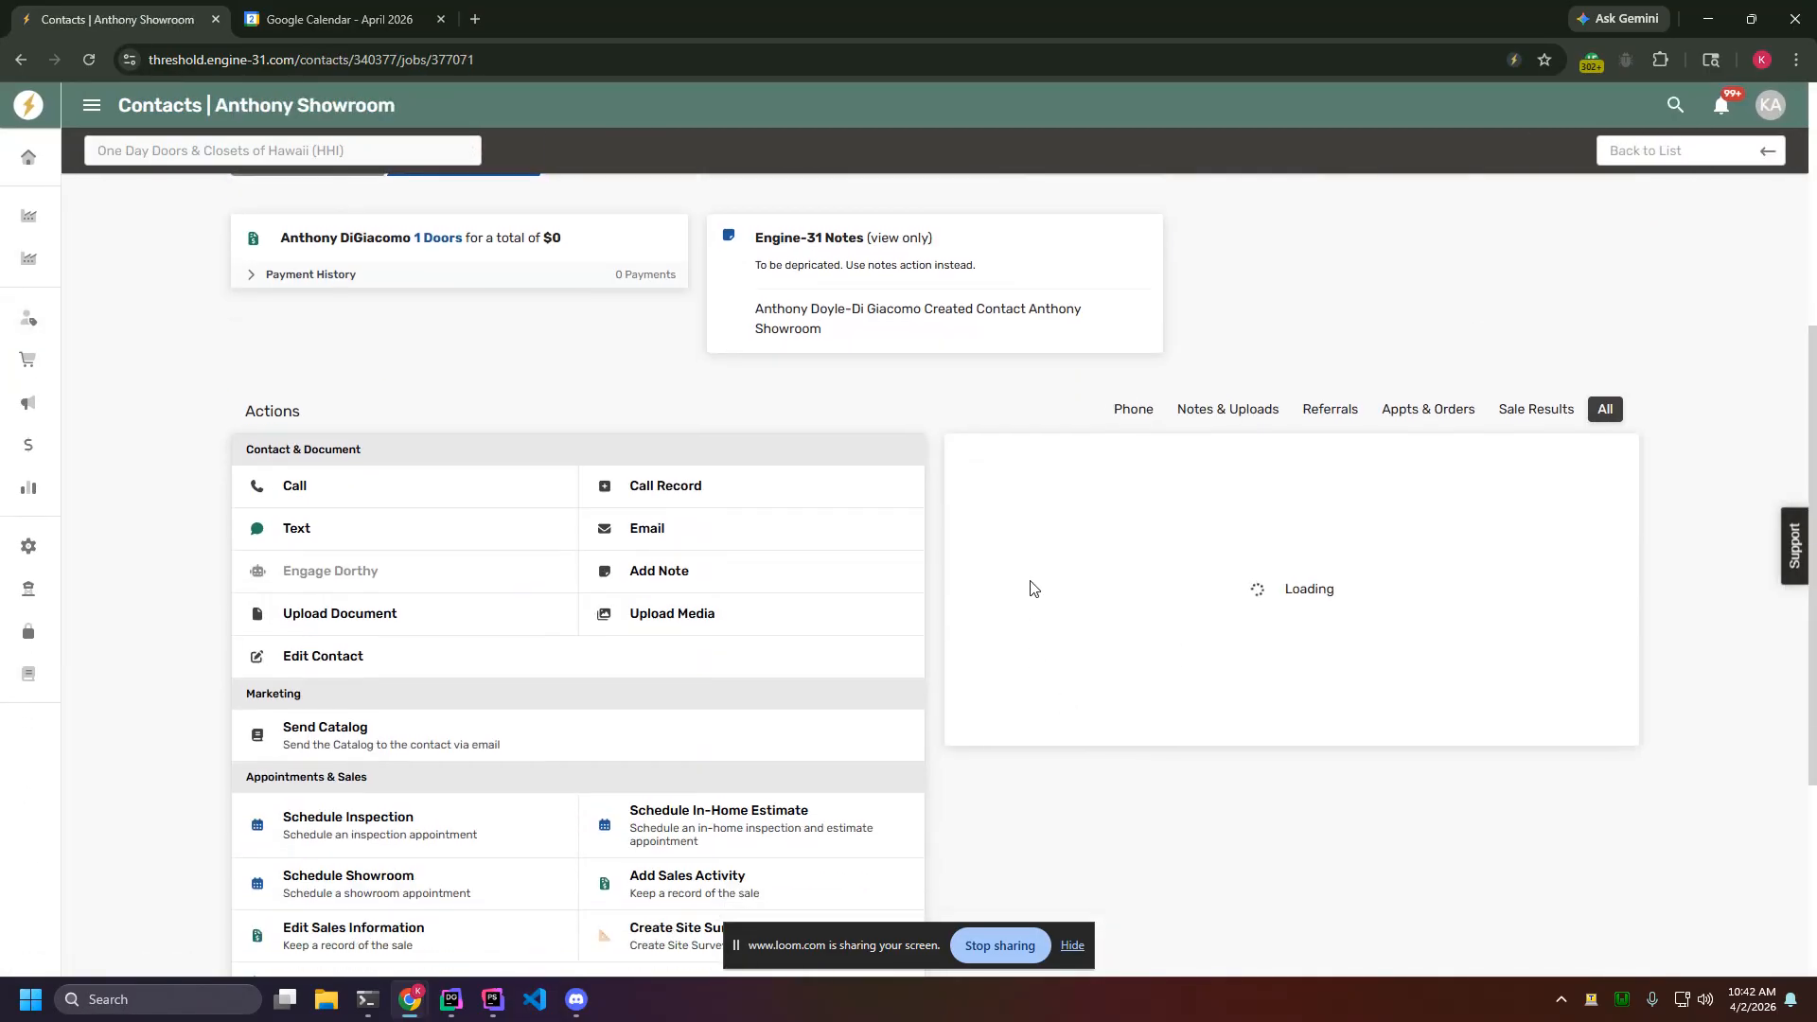
# Reschedule the contact's inspection on 04/02/2026 to 12:00 PM–1:30 PM and submit it without emailing the customer
pyautogui.click(1011, 635)
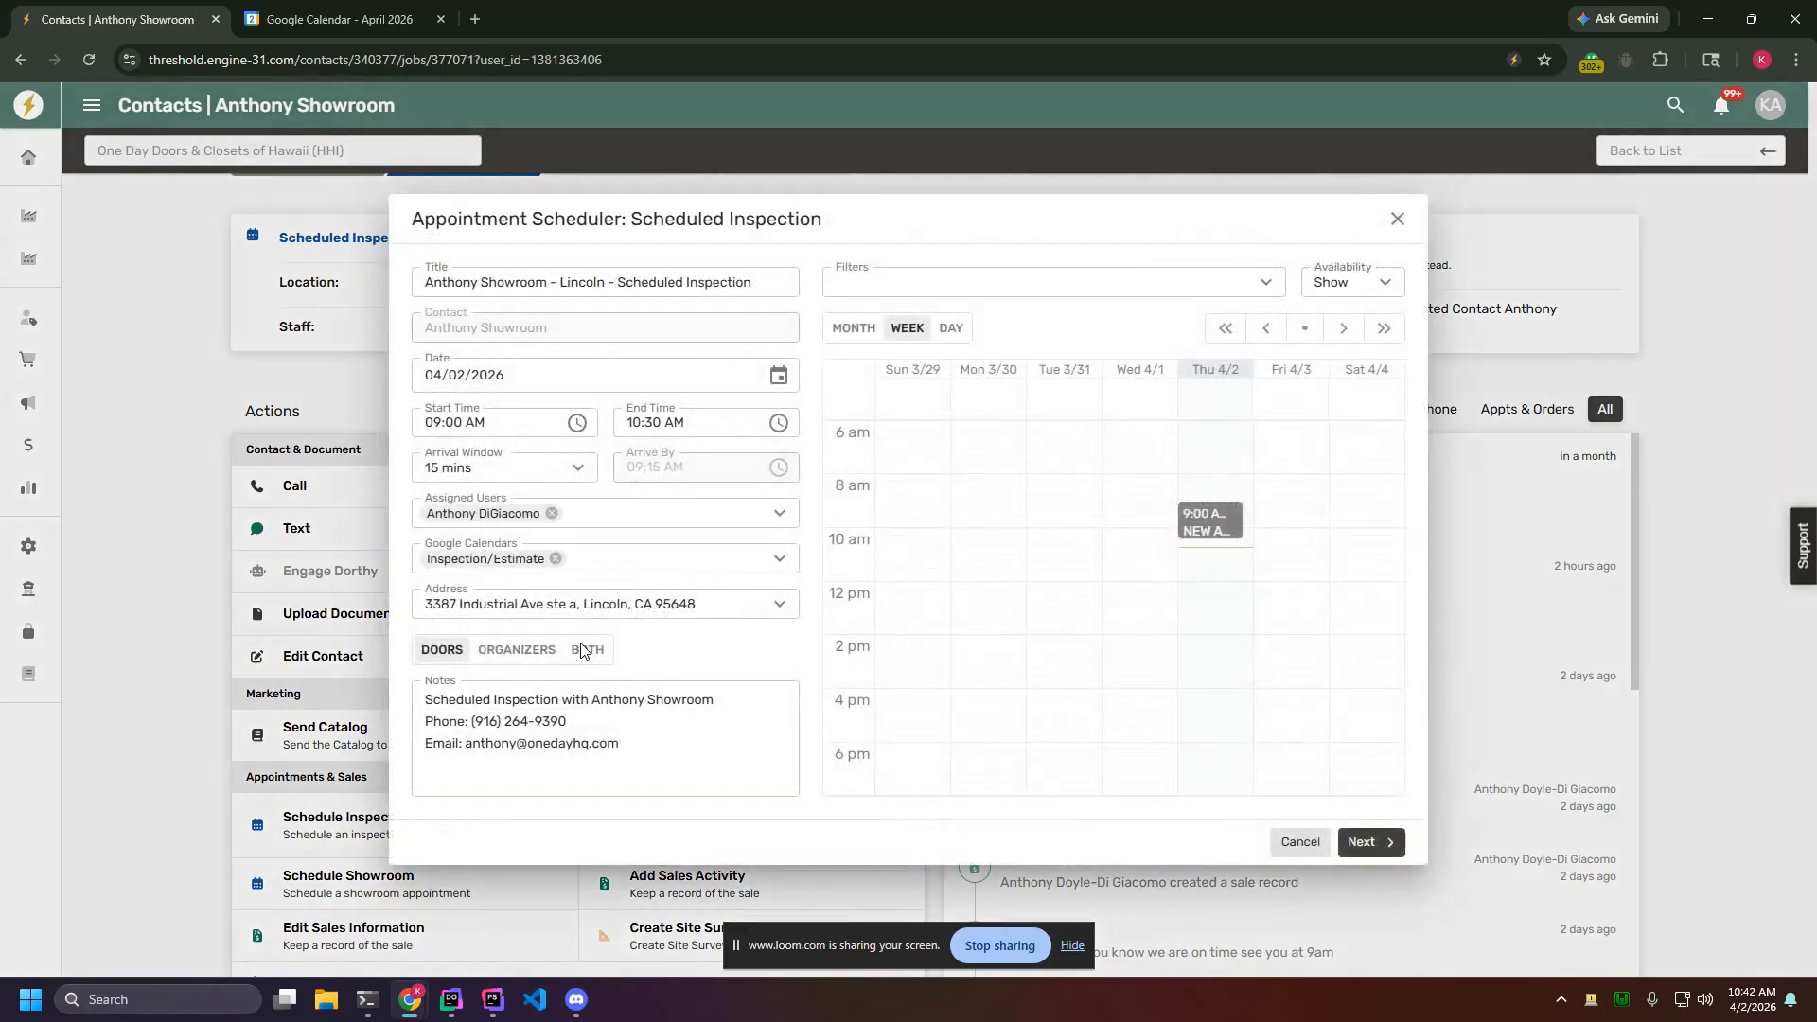
pyautogui.moveTo(1233, 520); pyautogui.dragTo(1225, 605)
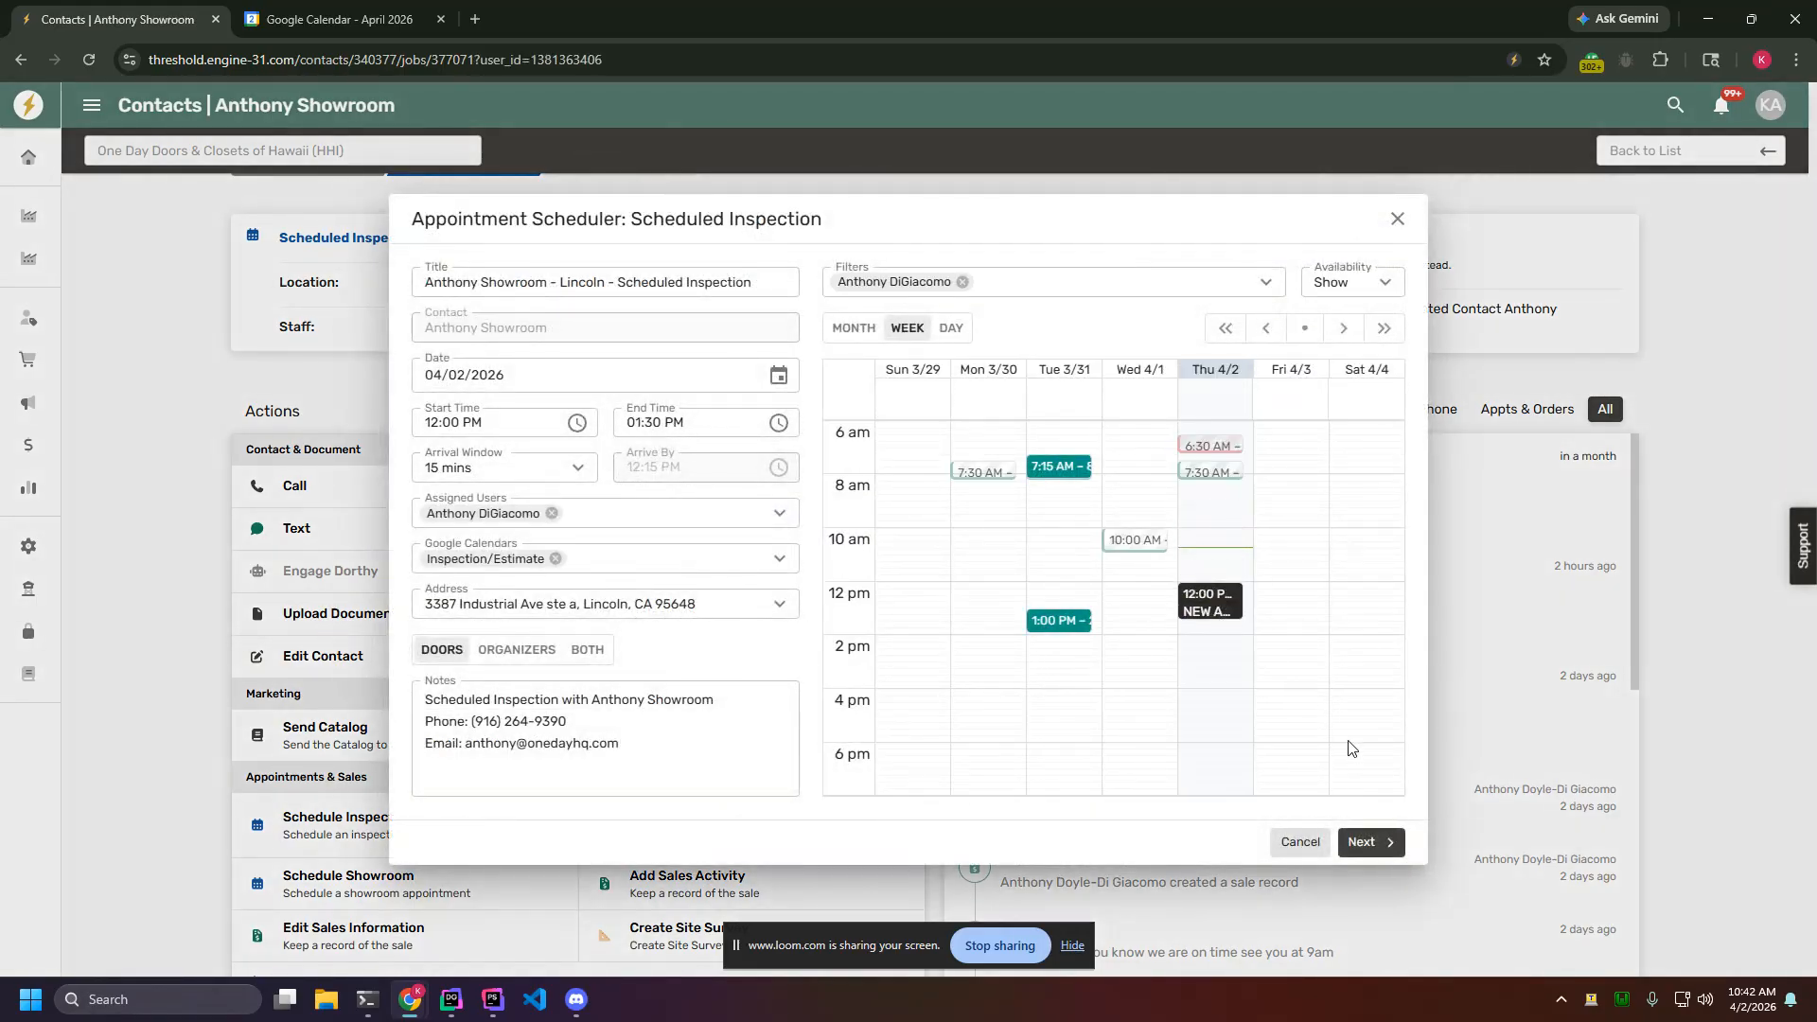
pyautogui.click(1368, 843)
pyautogui.click(503, 284)
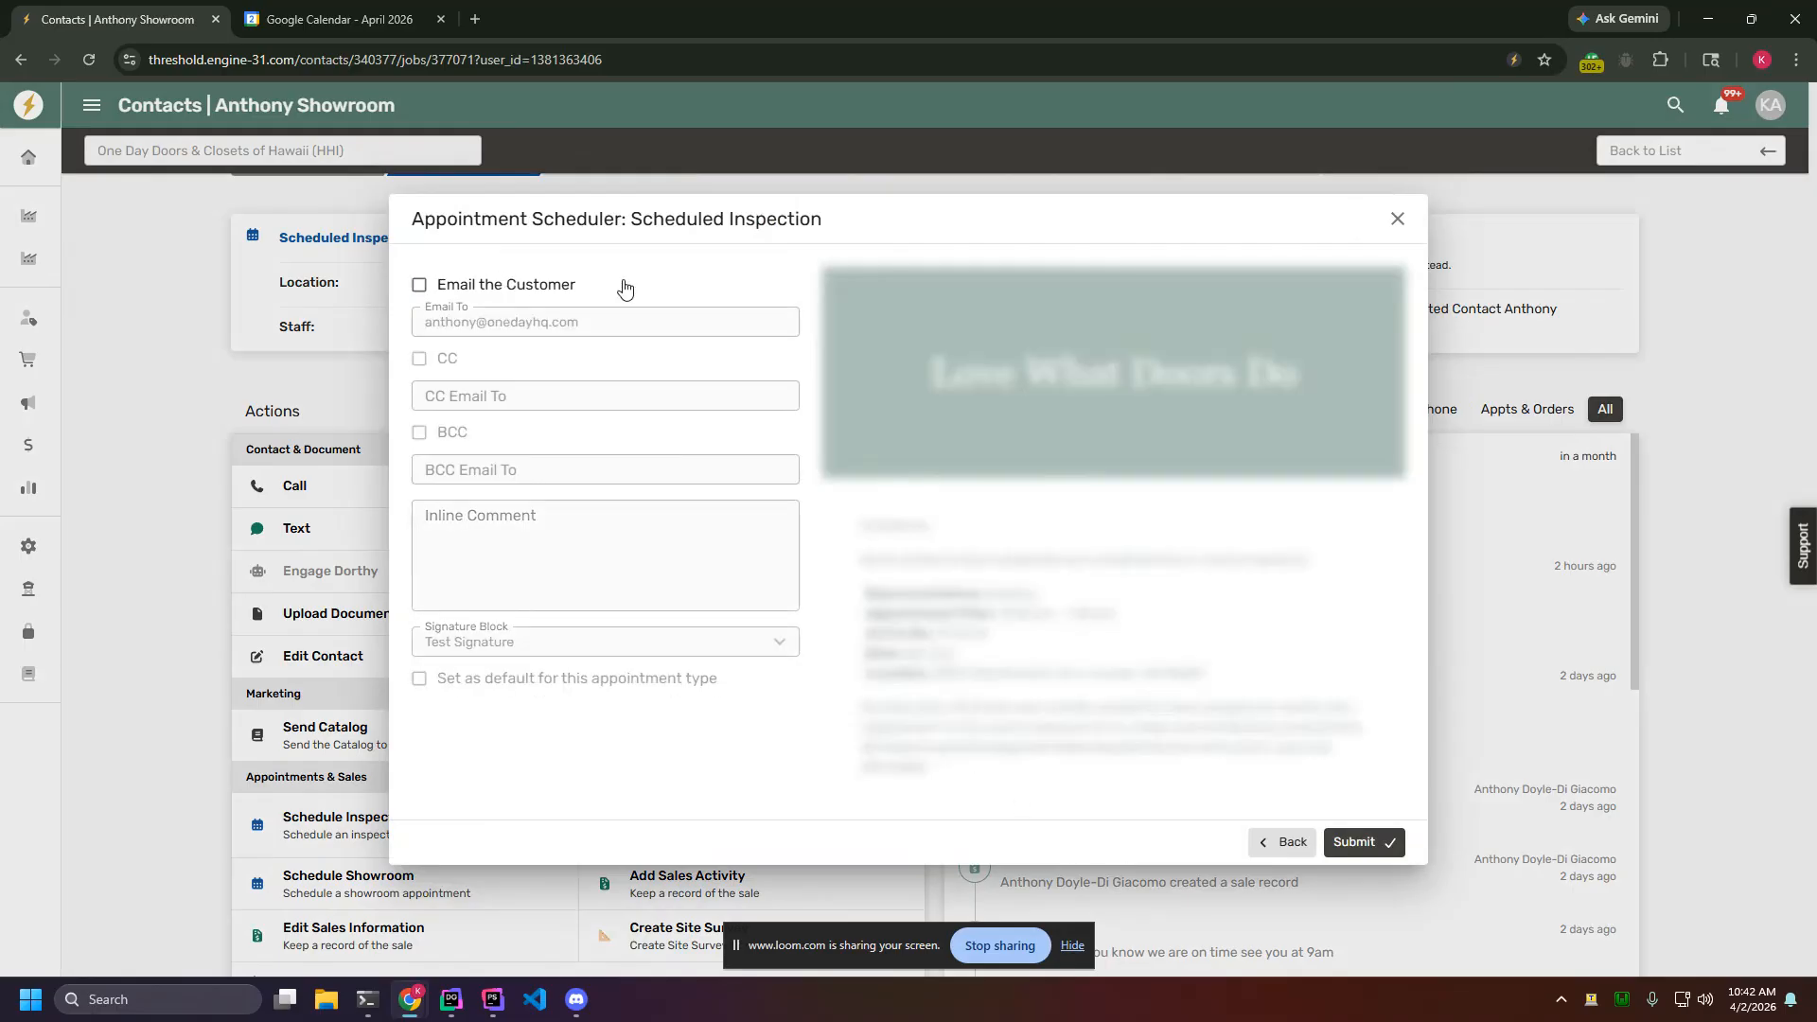
pyautogui.click(1336, 841)
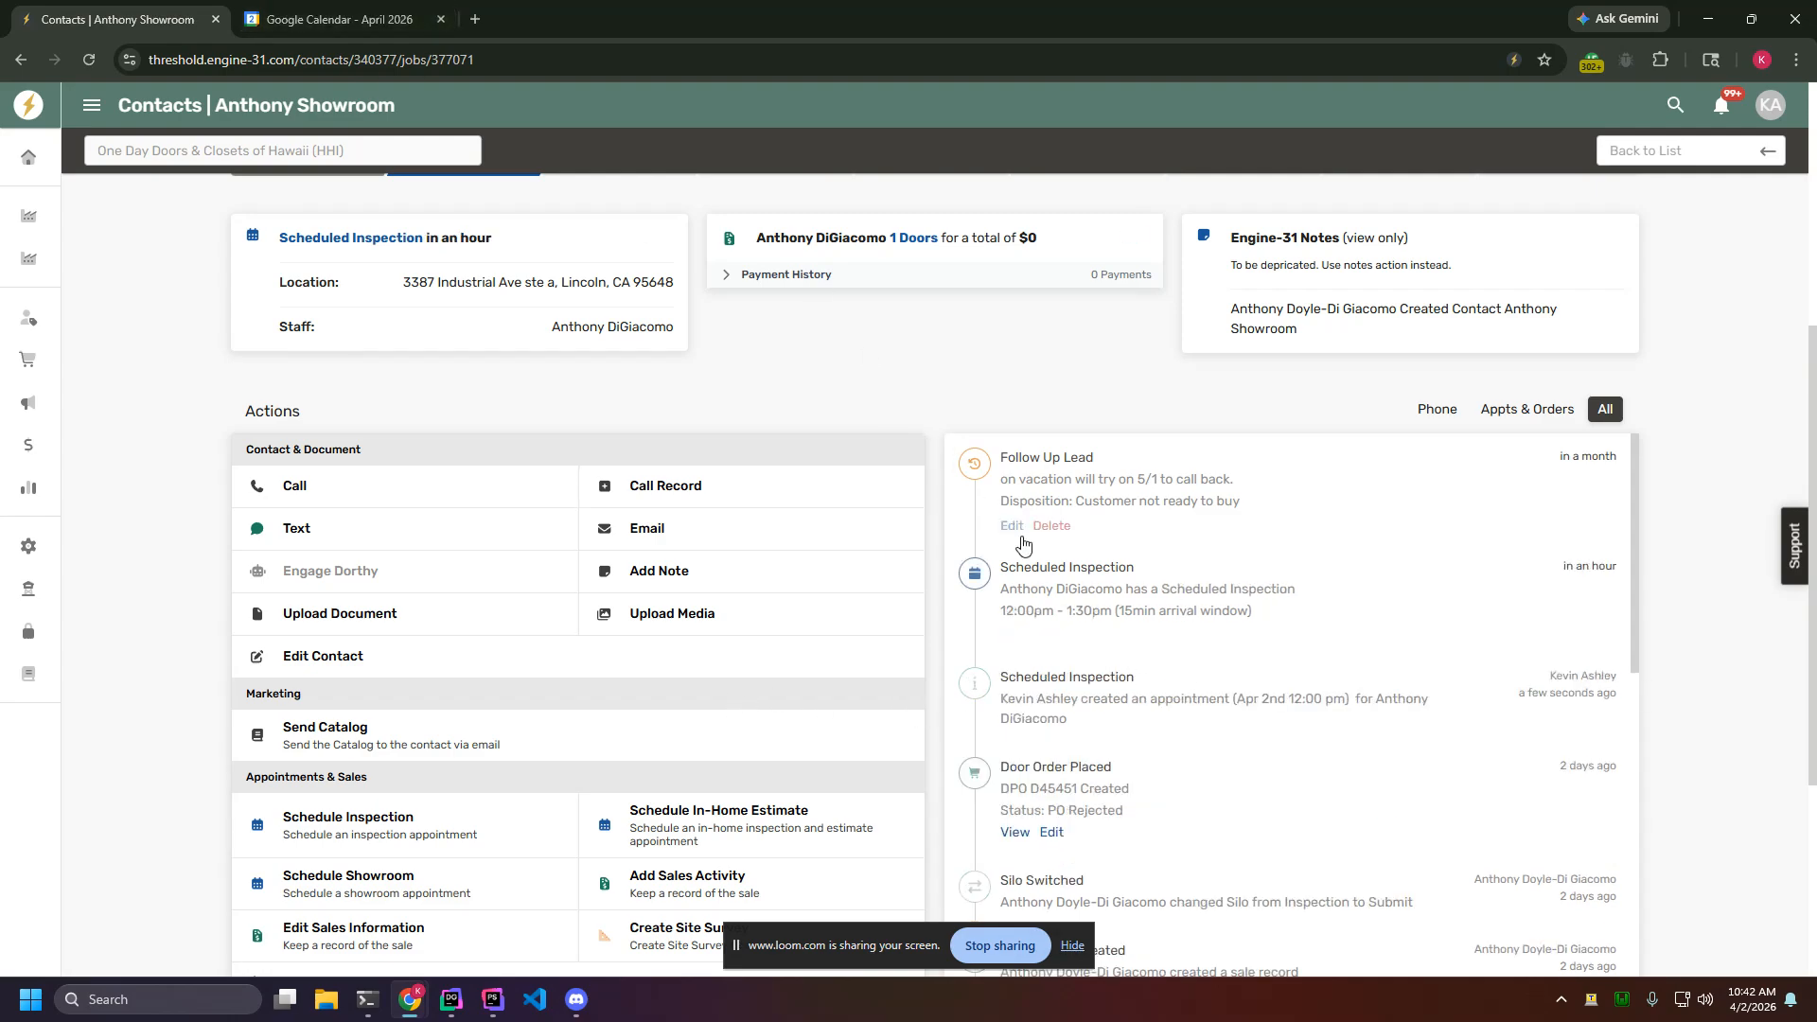
# Switch to Google Calendar to check the rescheduled inspection on April 2
pyautogui.click(351, 7)
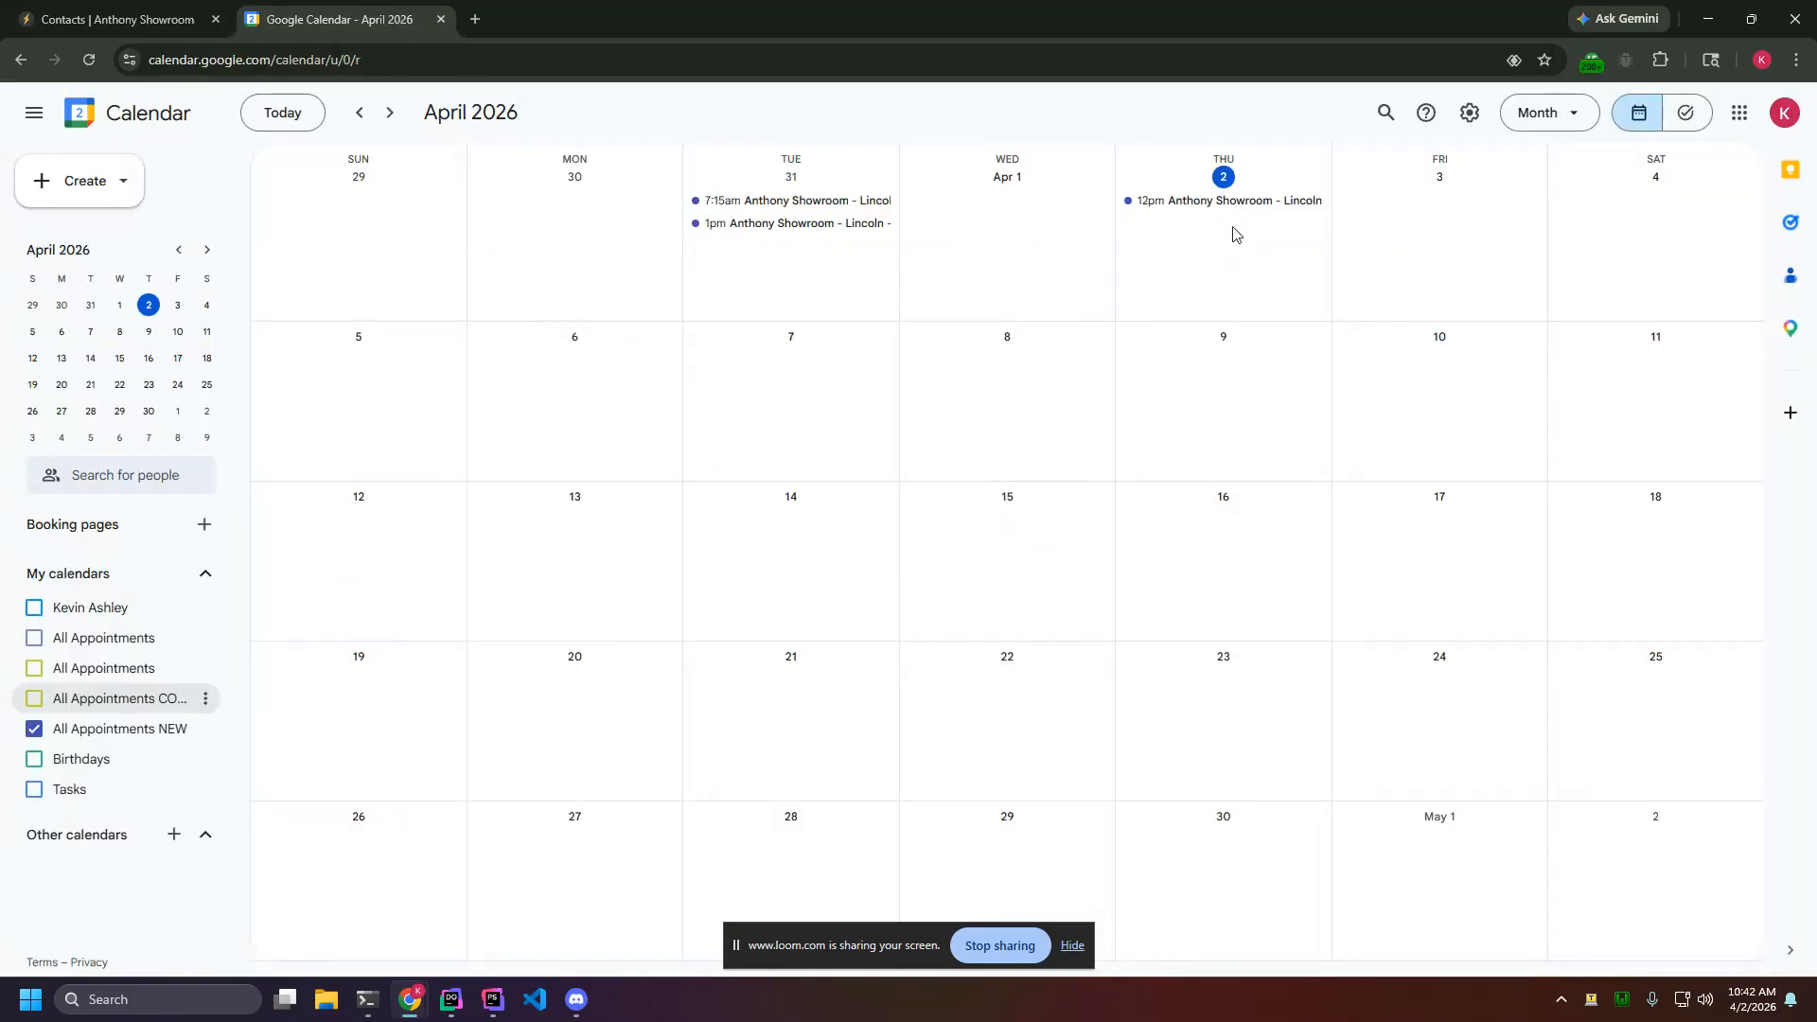